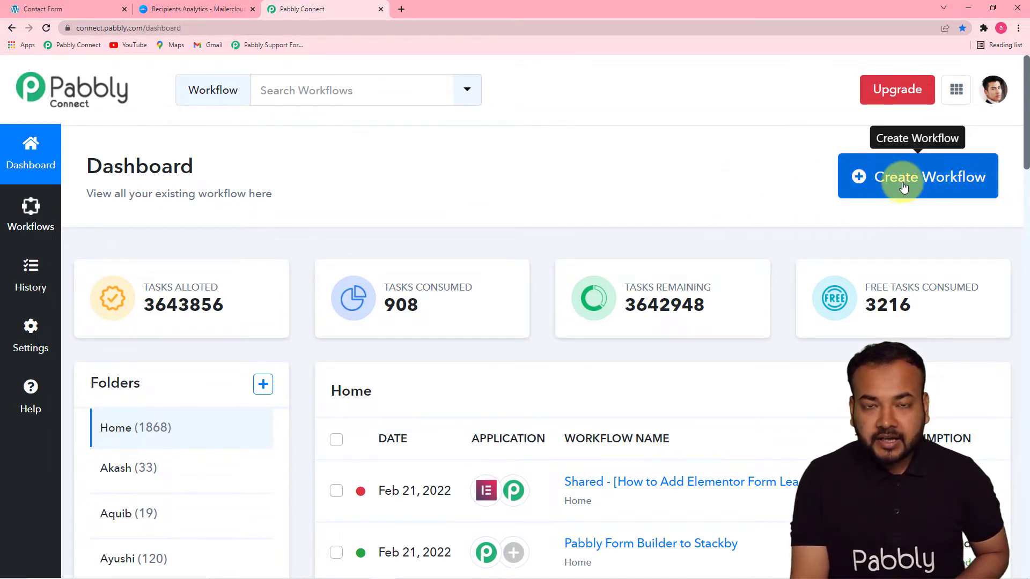
- Create and name a new workflow for adding Elementor form submissions as MailerCloud contacts
click(904, 186)
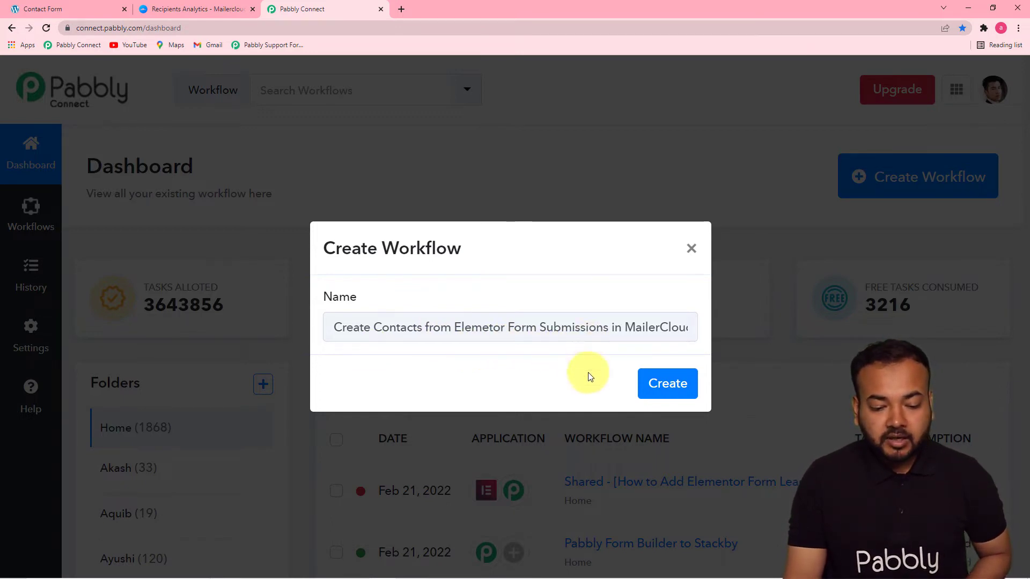
click(673, 385)
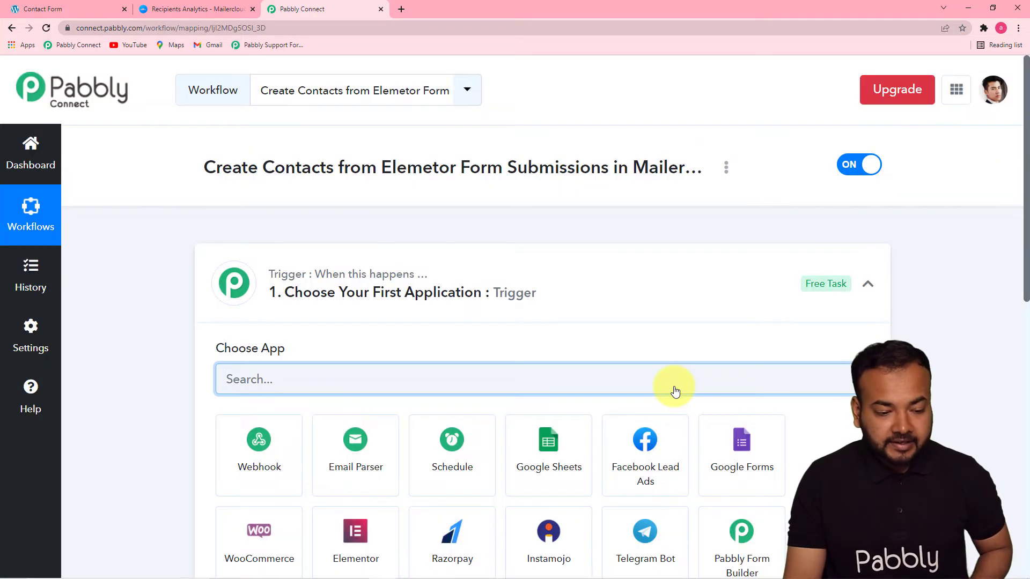
click(866, 286)
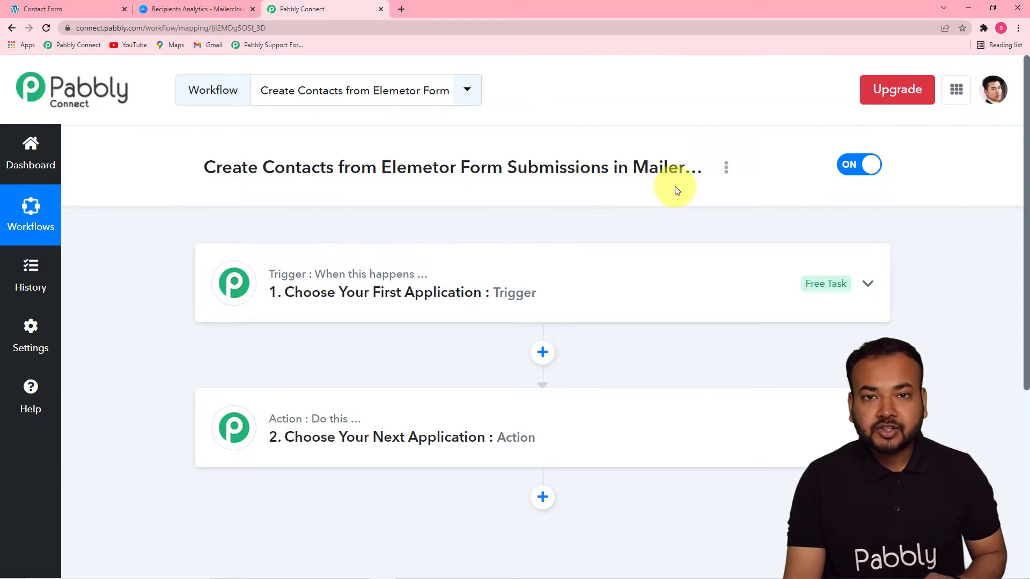
- Set the trigger to Elementor with the New Form Submission event
click(334, 306)
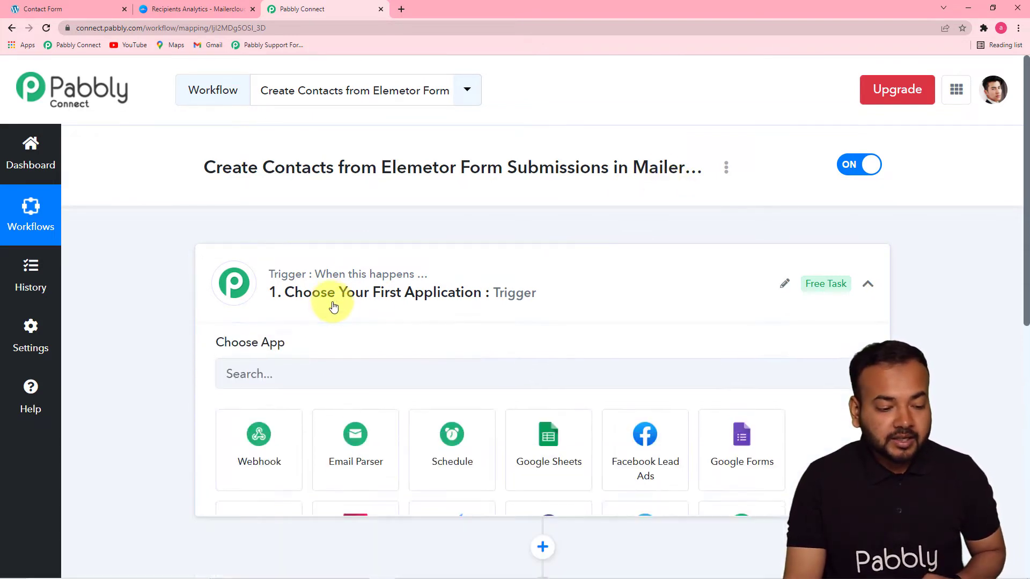
scroll(333, 306, down, 2)
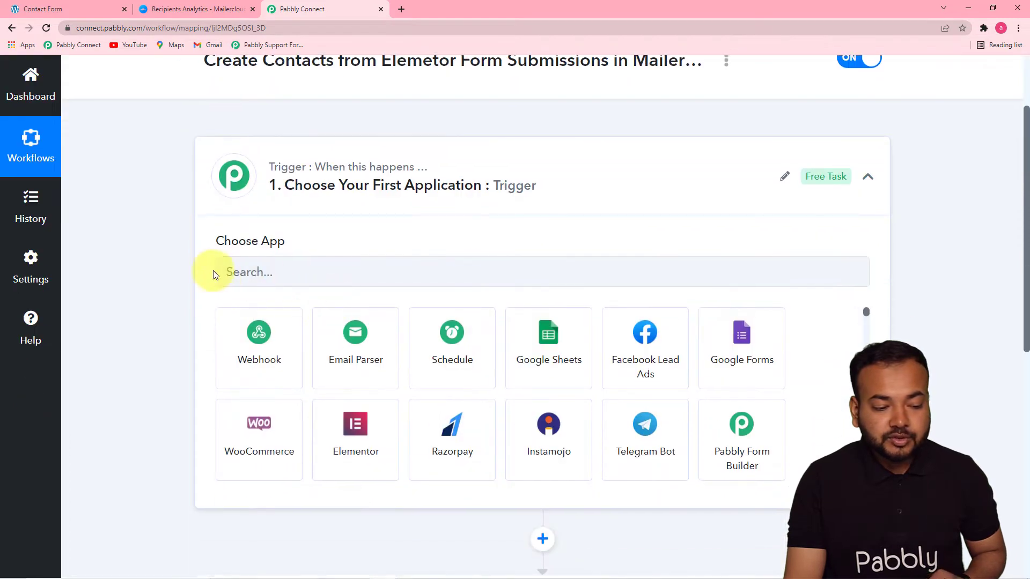
click(353, 285)
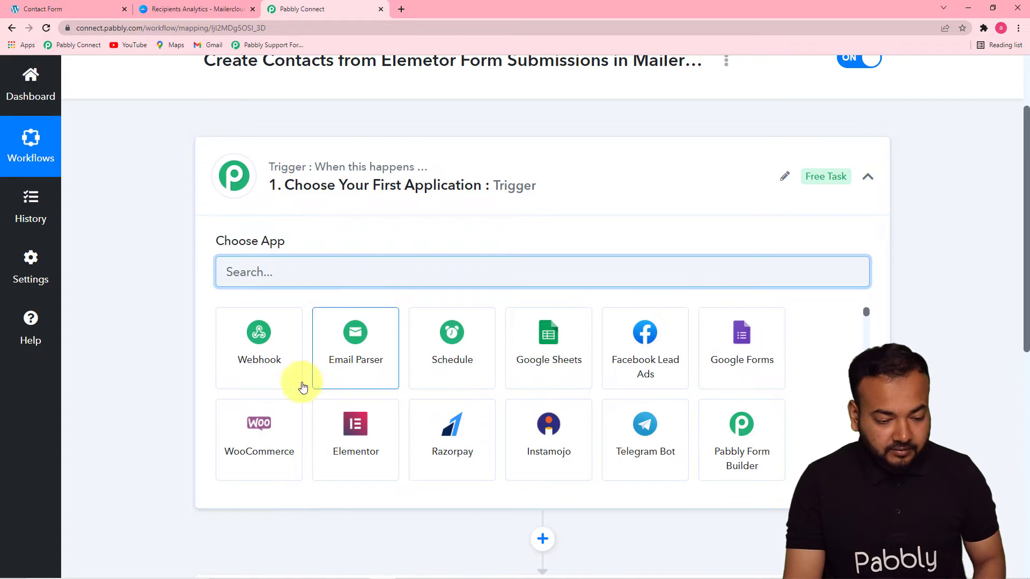
click(352, 429)
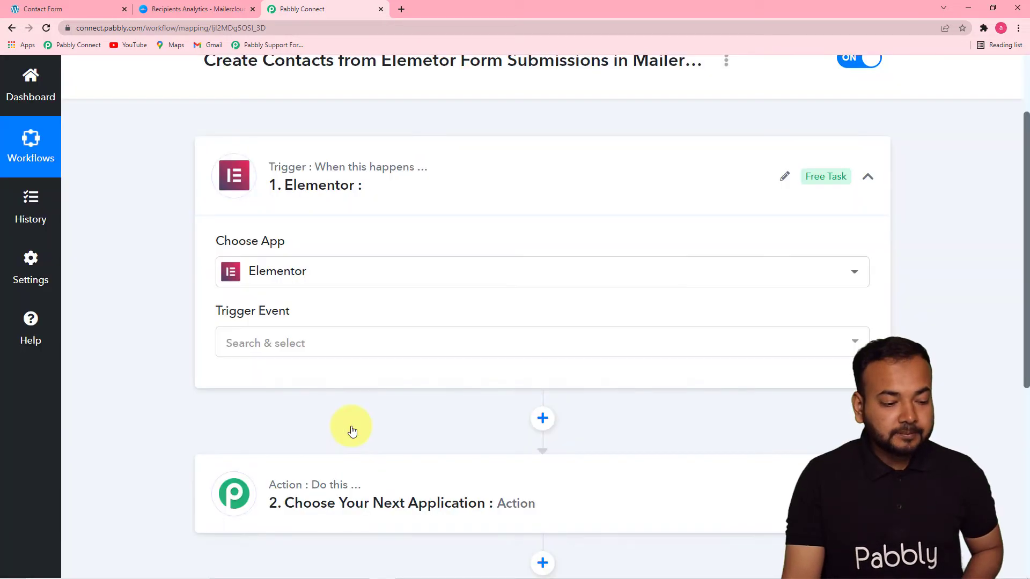
click(328, 349)
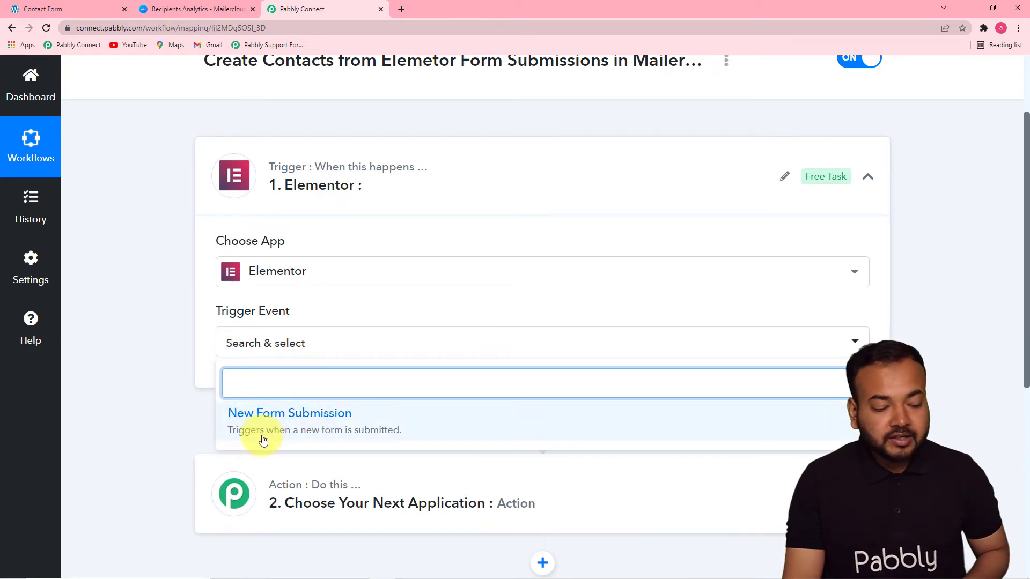
click(356, 433)
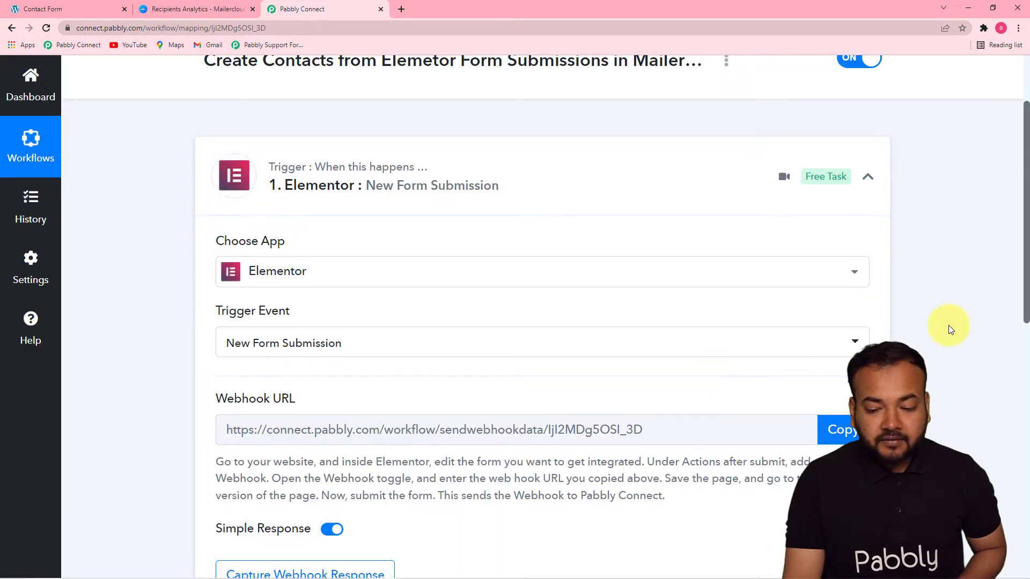
- Copy the trigger's webhook URL so it awaits a response, then go to the Contact Form page
drag(1025, 303, 1018, 403)
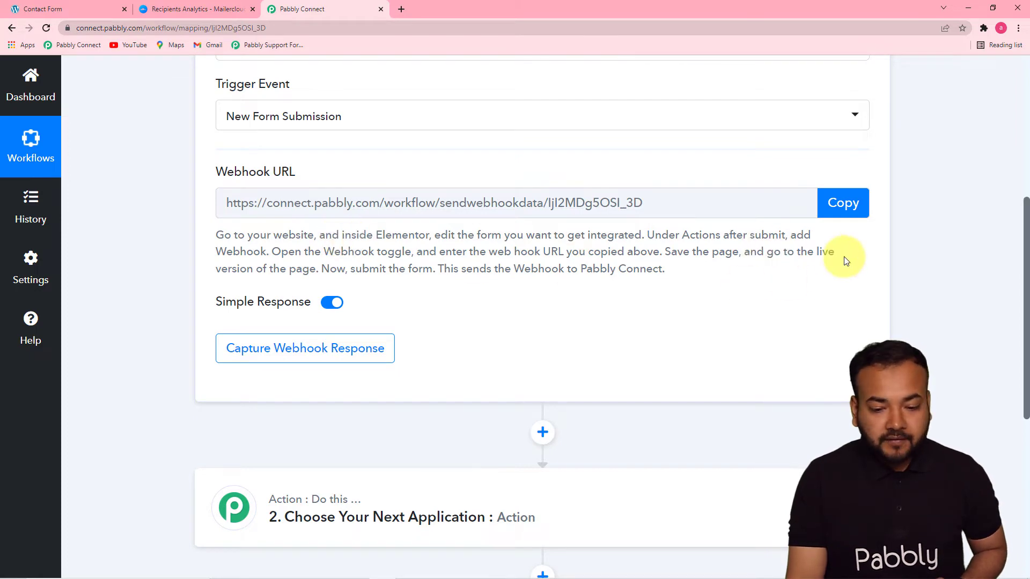
click(840, 216)
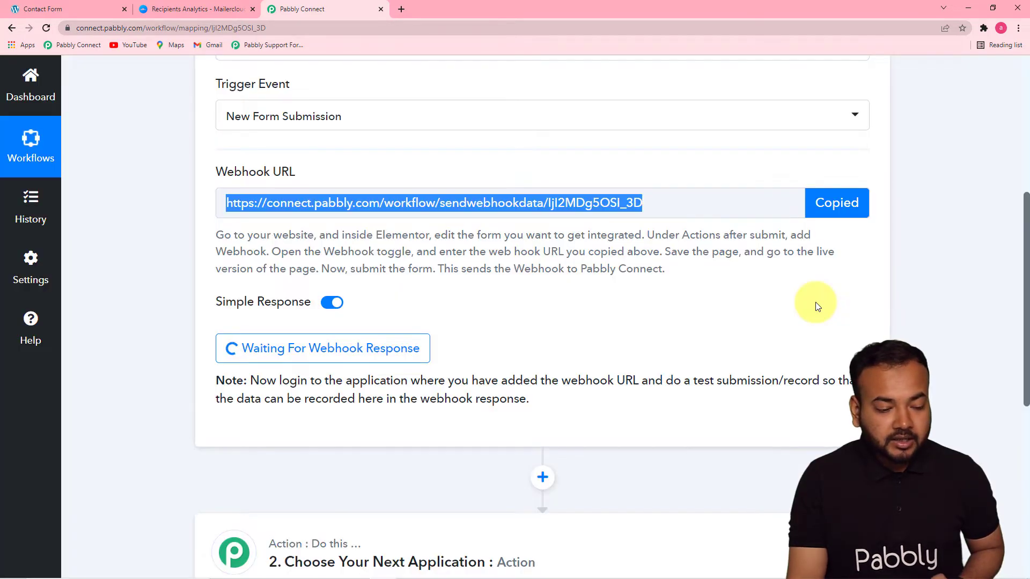
click(85, 8)
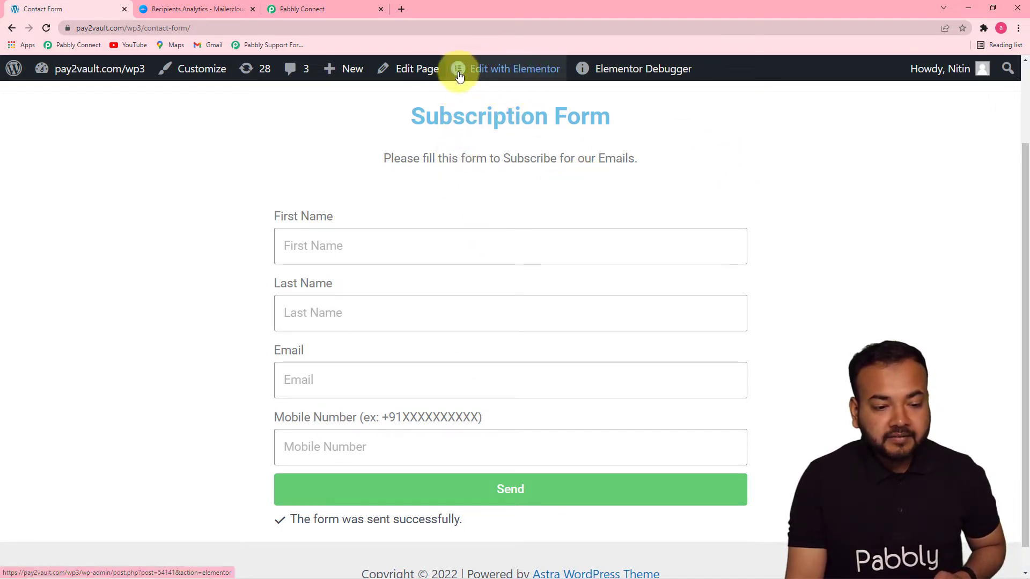
- Edit the subscription form in Elementor, removing and re-adding the Webhook action under Actions After Submit
click(504, 74)
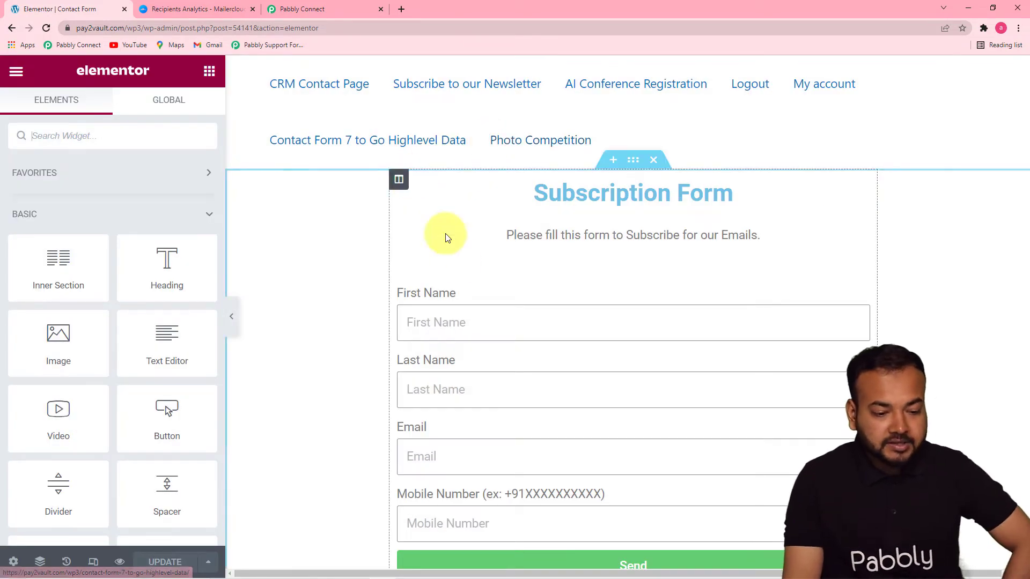
click(494, 298)
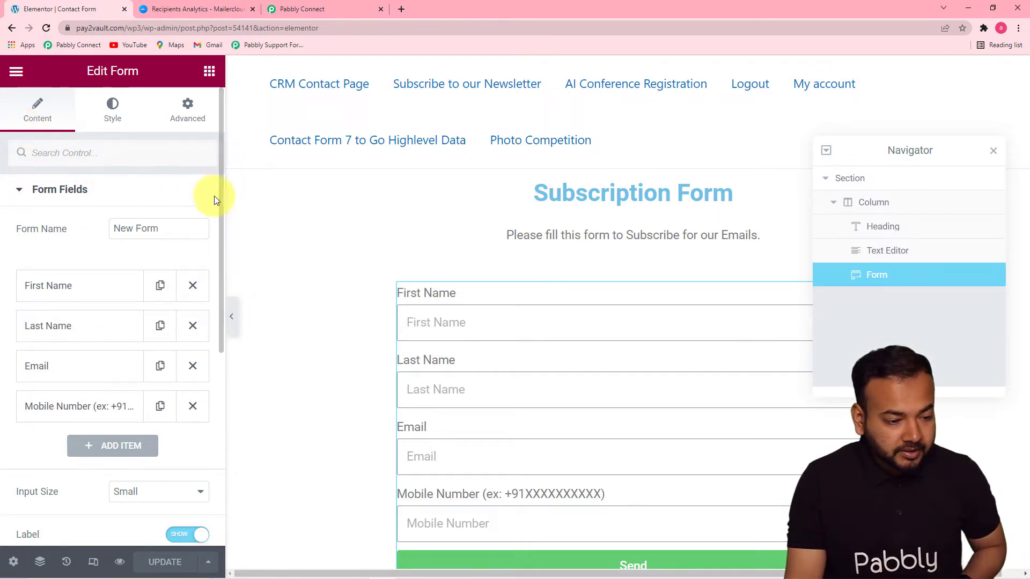
drag(222, 193, 198, 397)
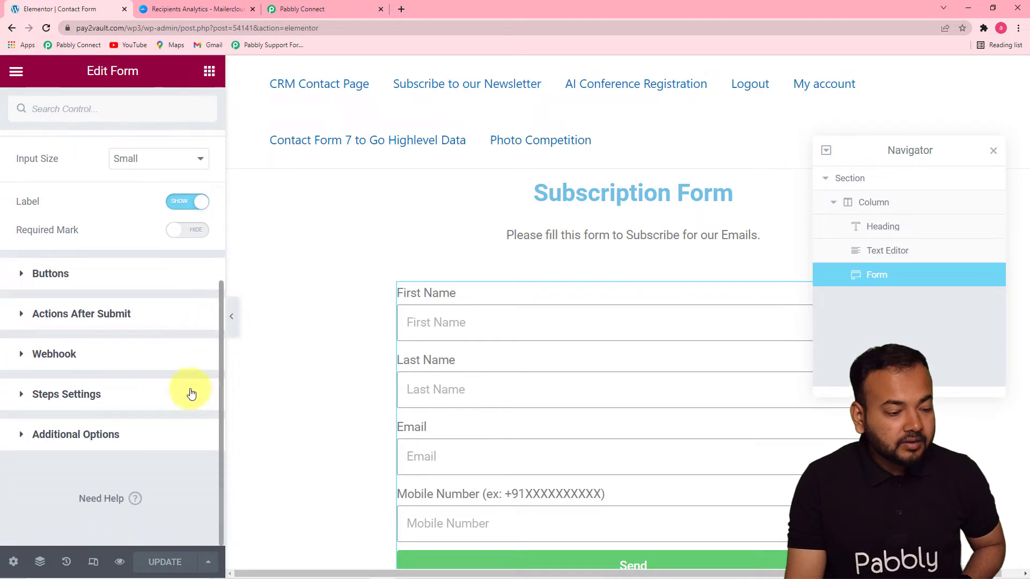
click(91, 315)
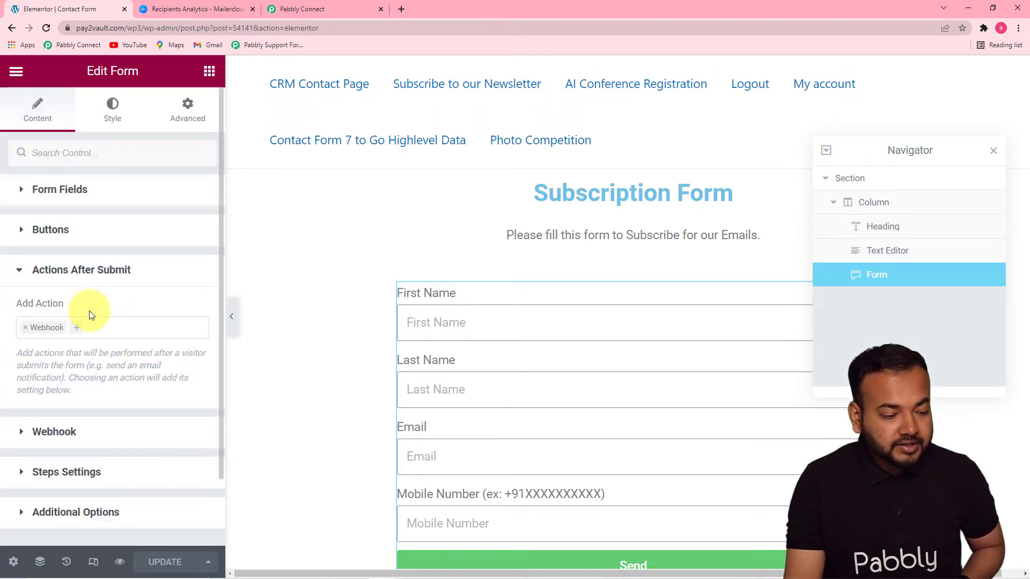
click(28, 328)
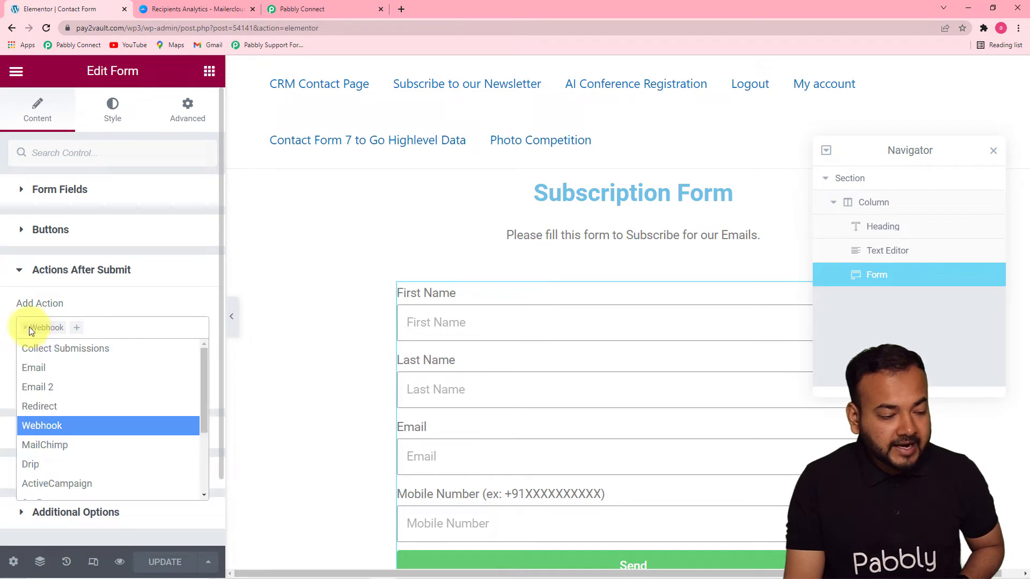
click(27, 327)
click(57, 327)
click(59, 328)
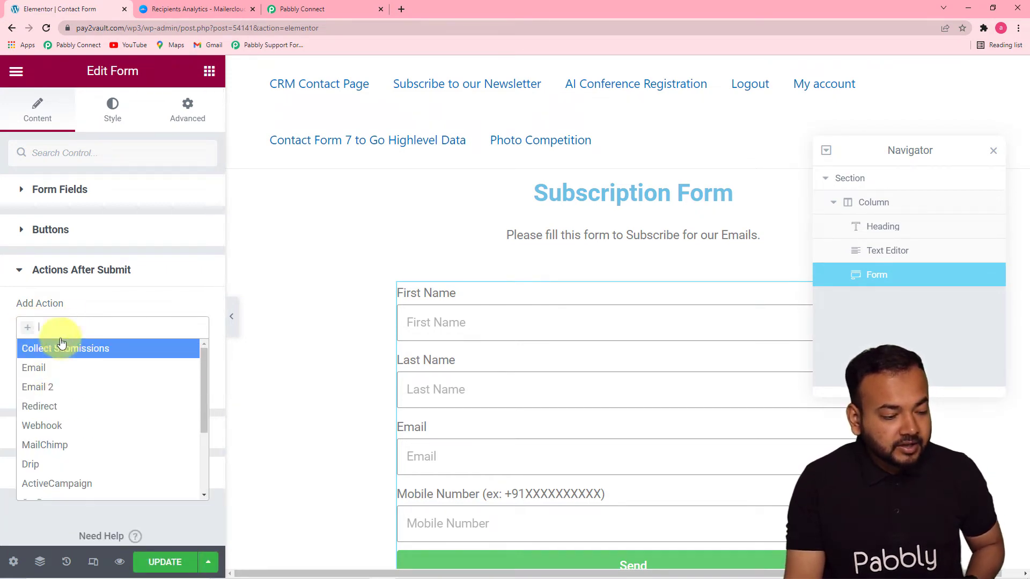
click(33, 427)
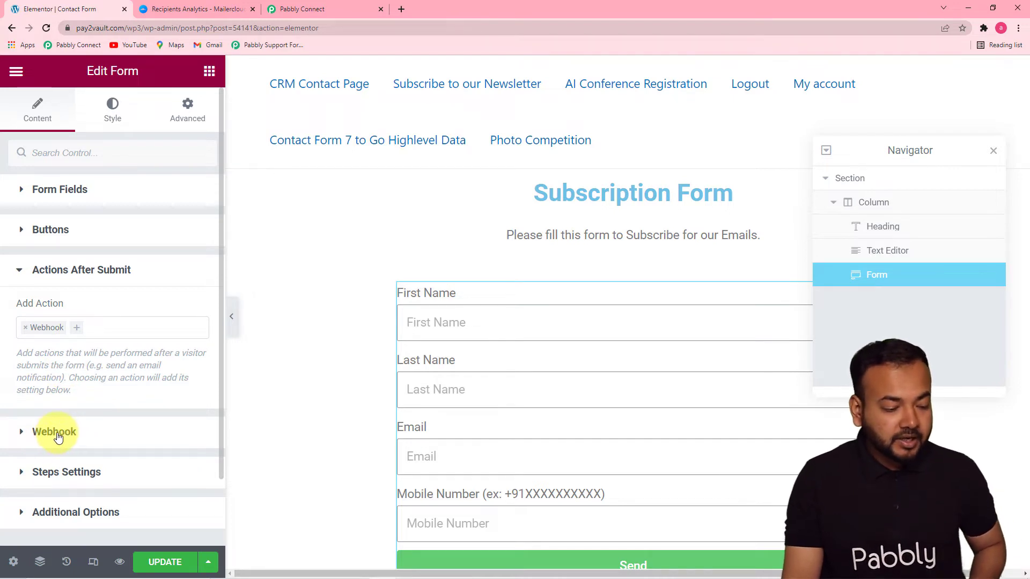
- Replace the Webhook URL with the Pabbly Connect webhook address and update the page
click(56, 433)
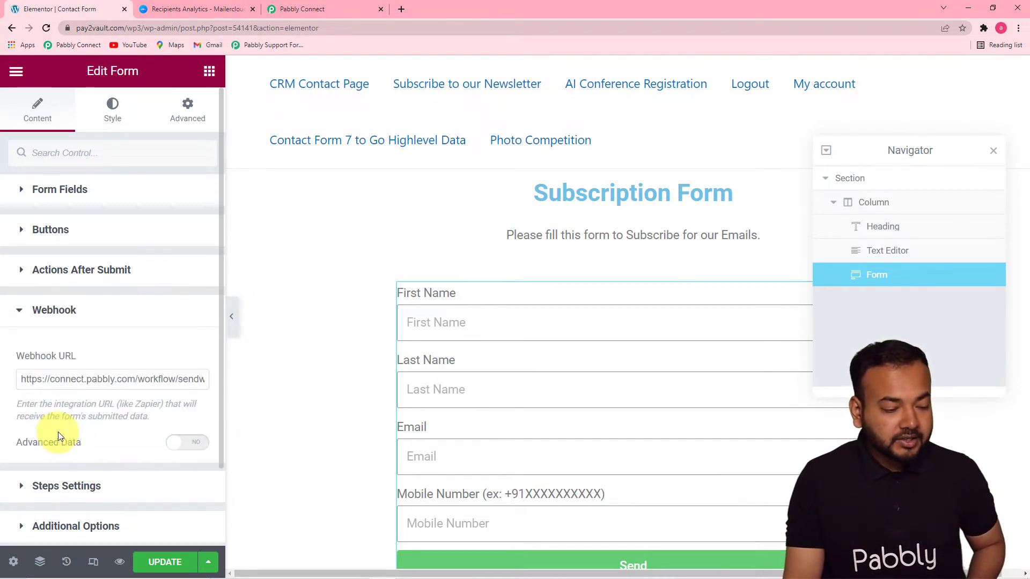
triple_click(72, 383)
key(BackSpace)
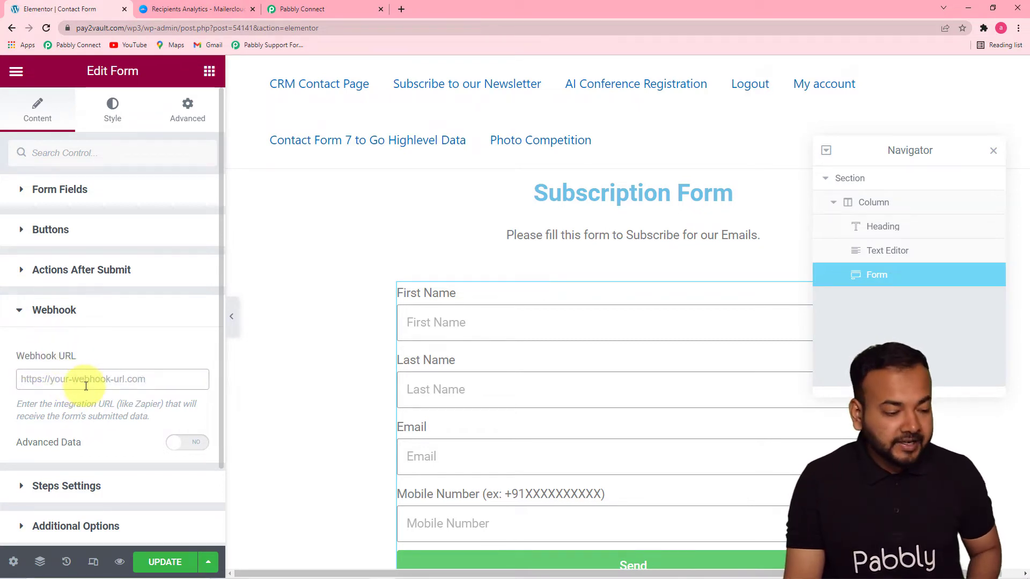
right_click(42, 379)
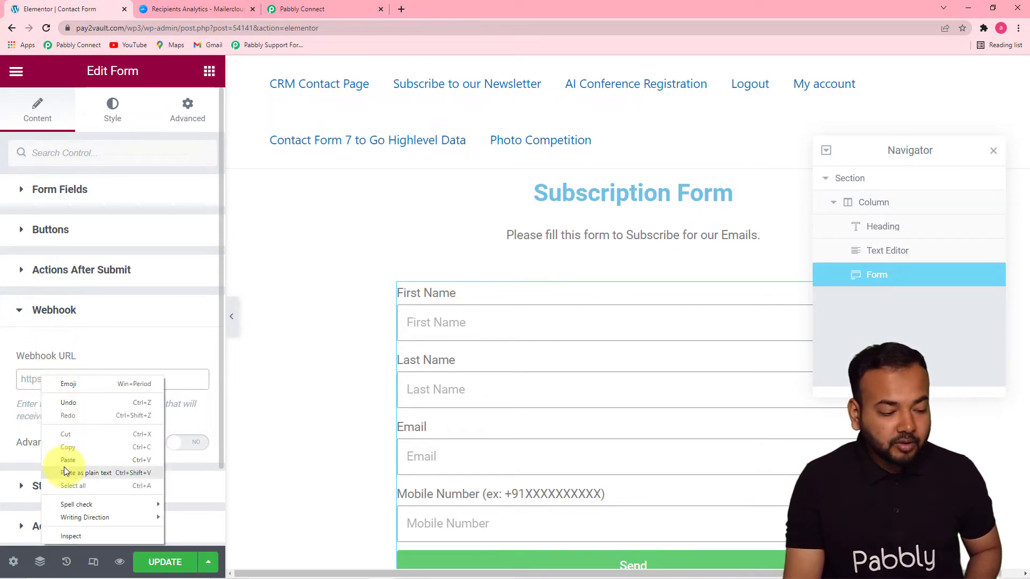
click(63, 462)
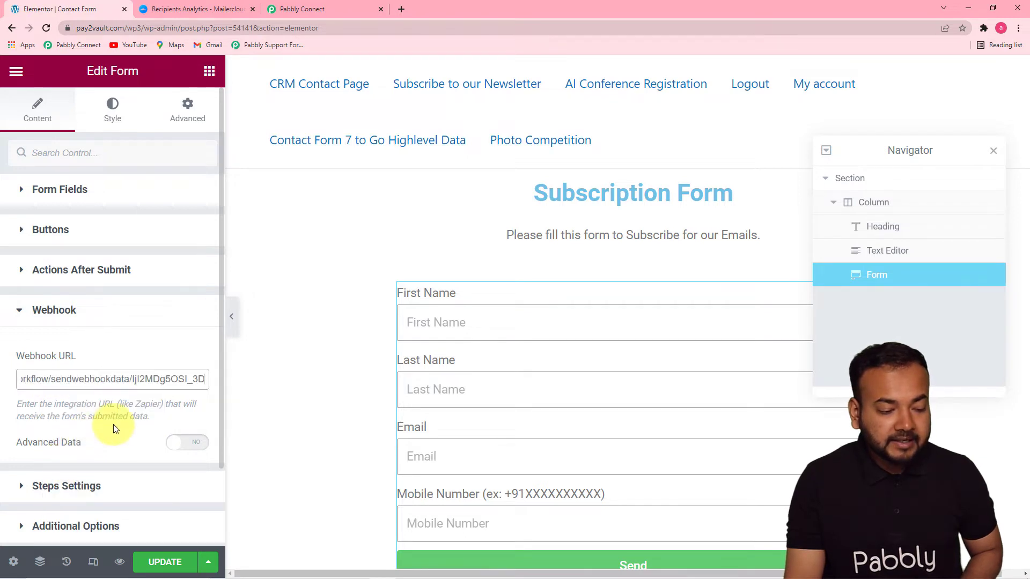
click(170, 561)
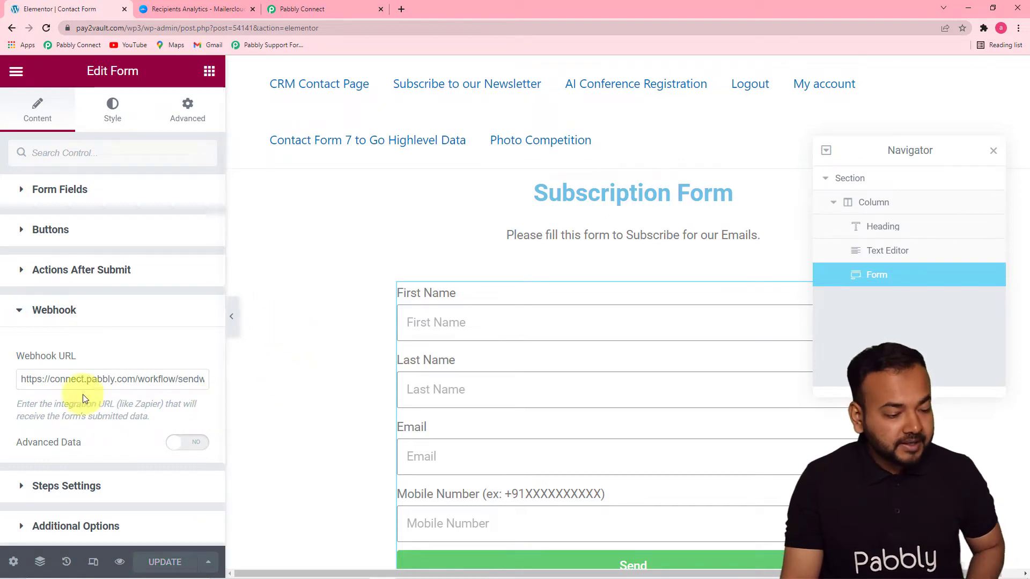
- Check that Pabbly Connect is still waiting for a response, then view the live Subscription Form page
click(333, 6)
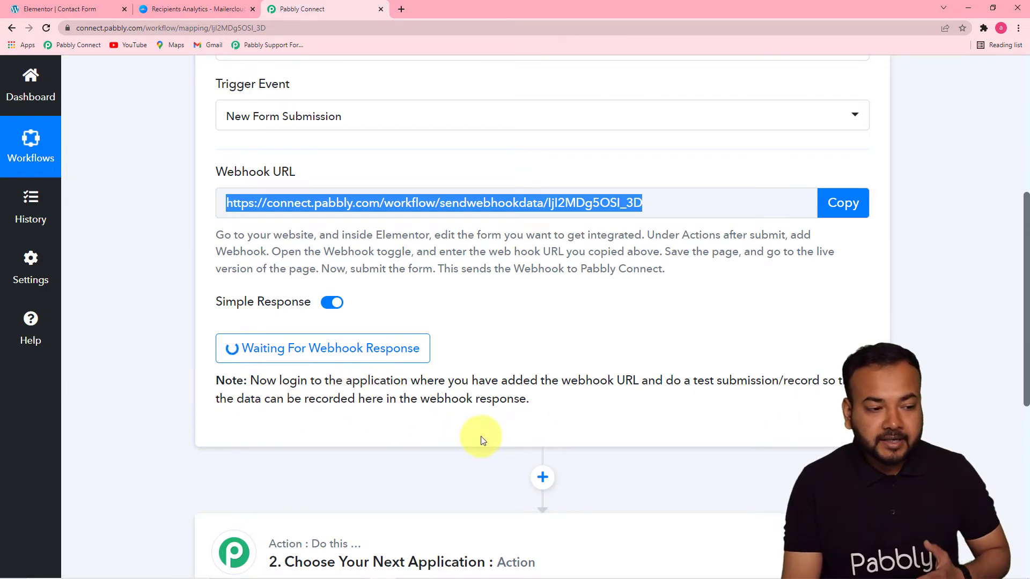
click(74, 11)
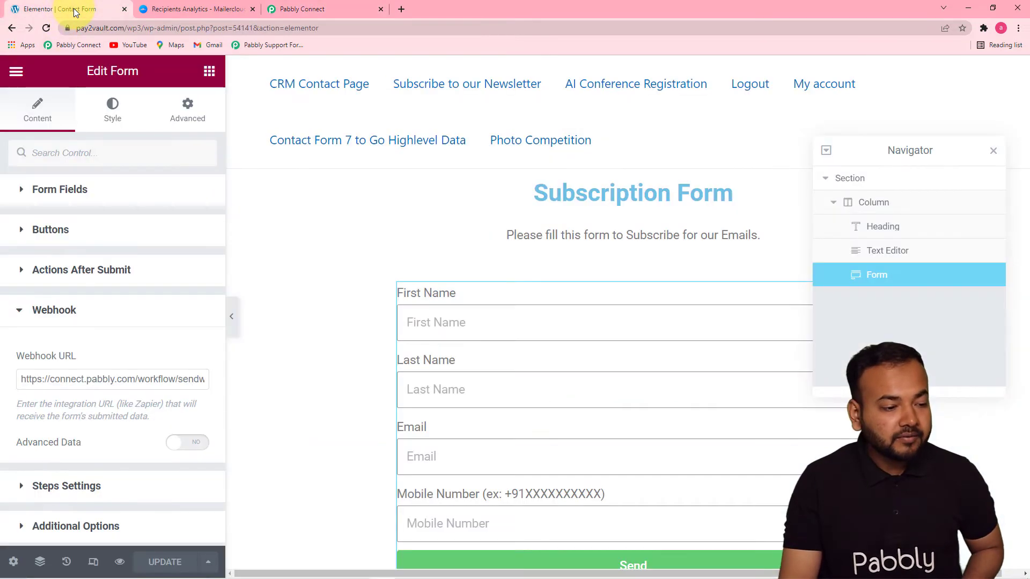
click(12, 72)
click(73, 318)
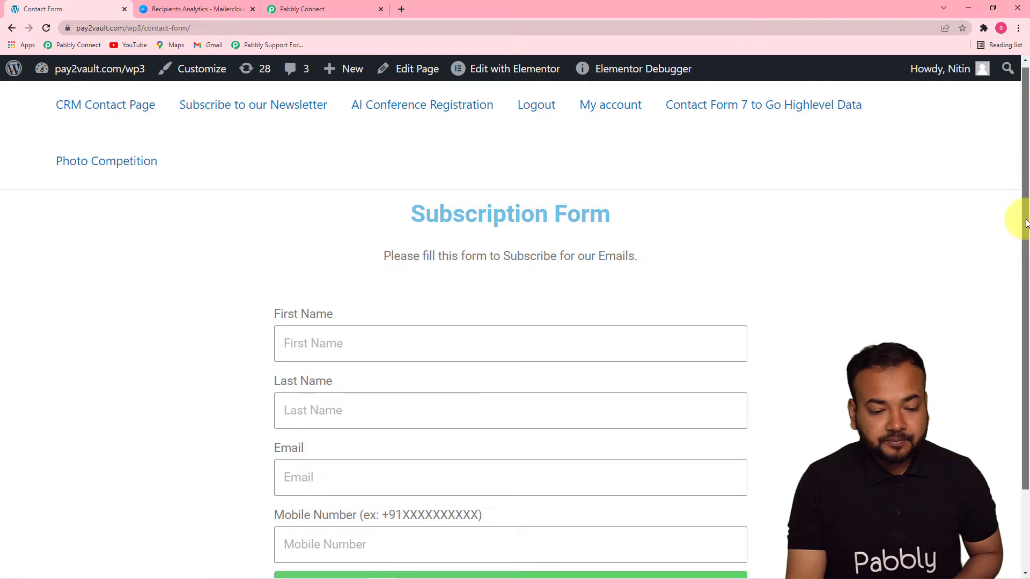
- Enter the test contact's first name and last name in the Subscription Form
drag(1025, 212, 1026, 317)
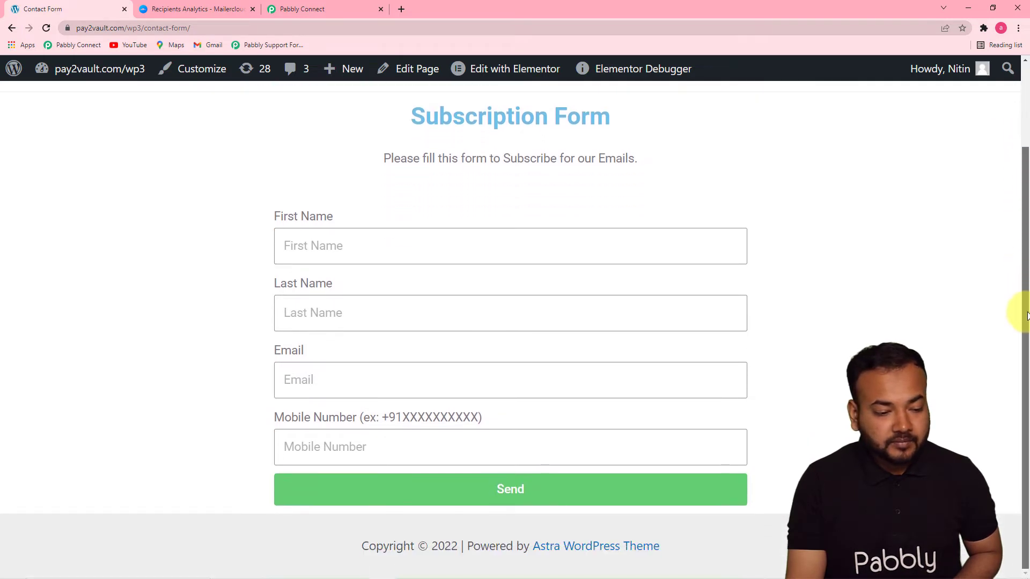
click(390, 254)
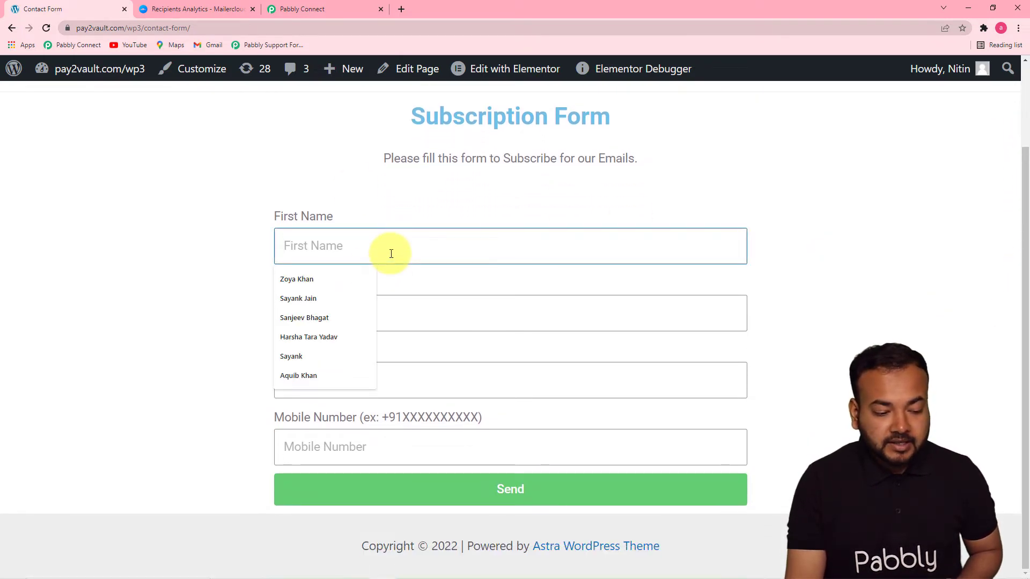
click(301, 336)
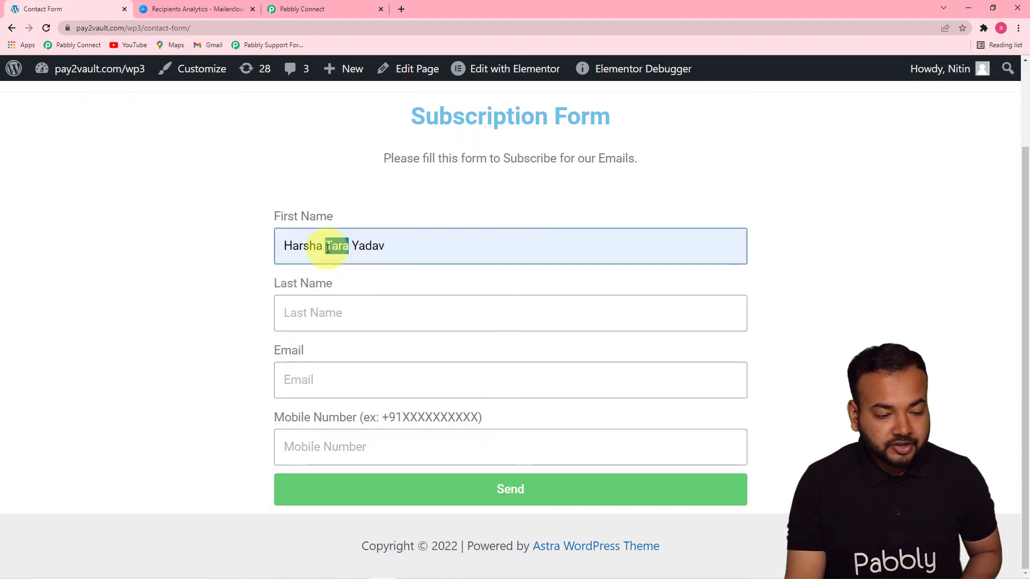
click(361, 248)
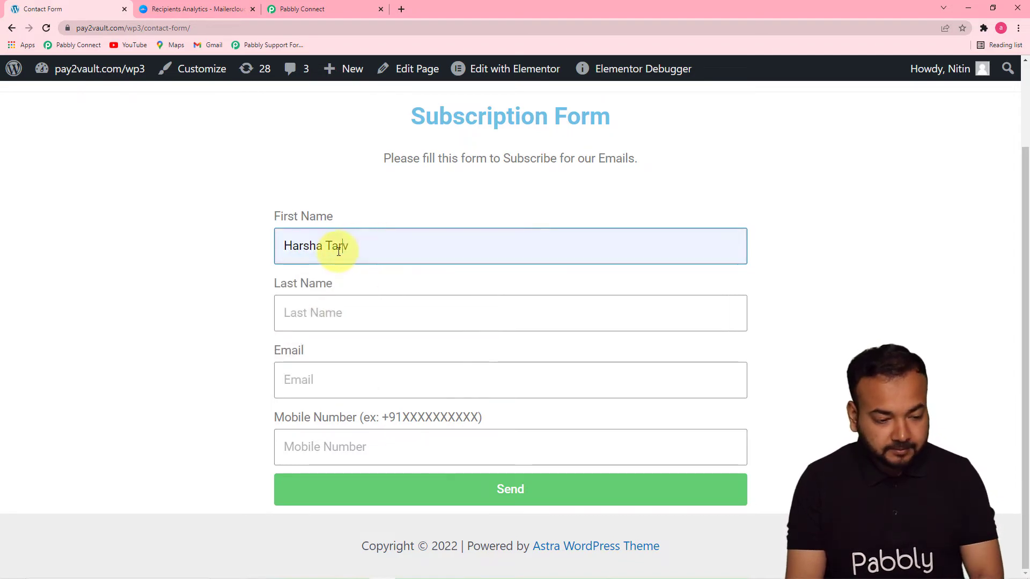
key(BackSpace)
key(BackSpace)
key(BackSpace)
key(BackSpace)
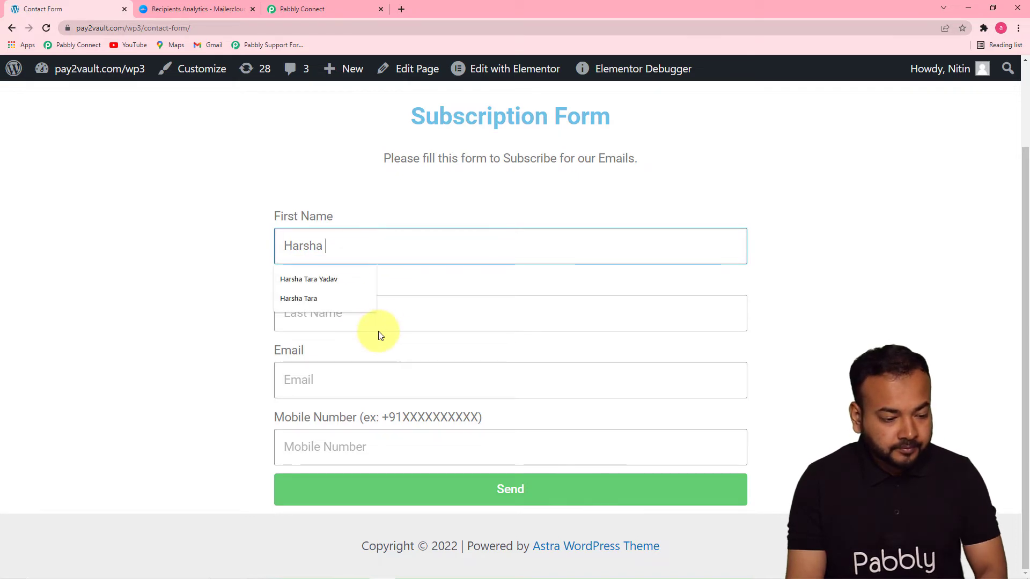
click(391, 314)
text(Yadav)
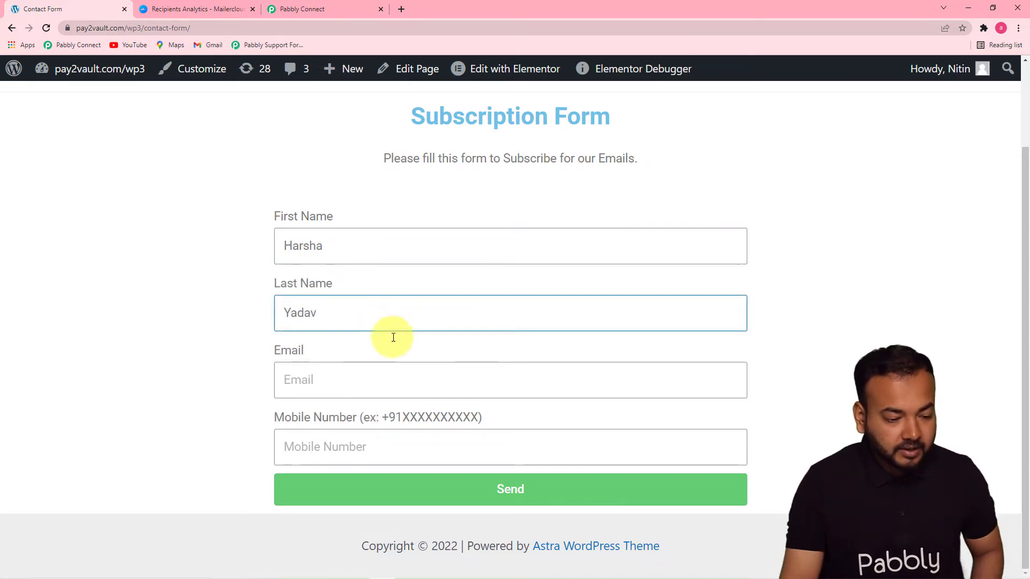
- Add the test contact's email and mobile number, then send the form
click(401, 384)
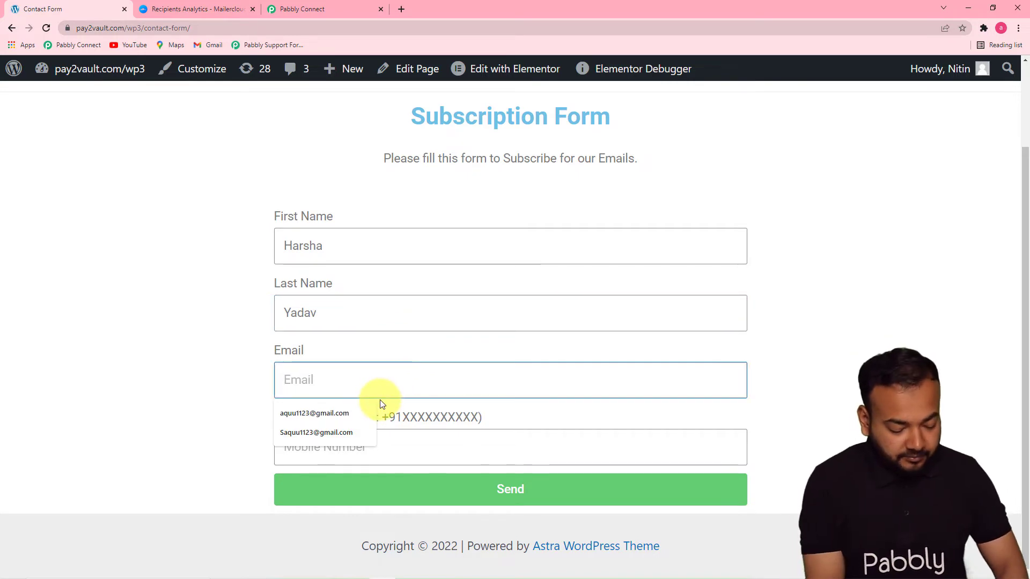
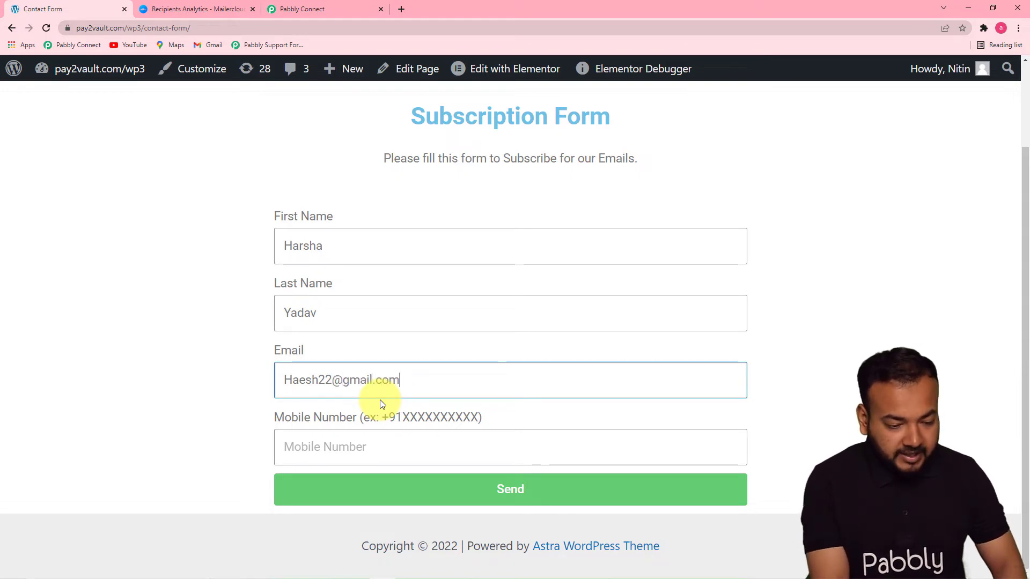
click(381, 440)
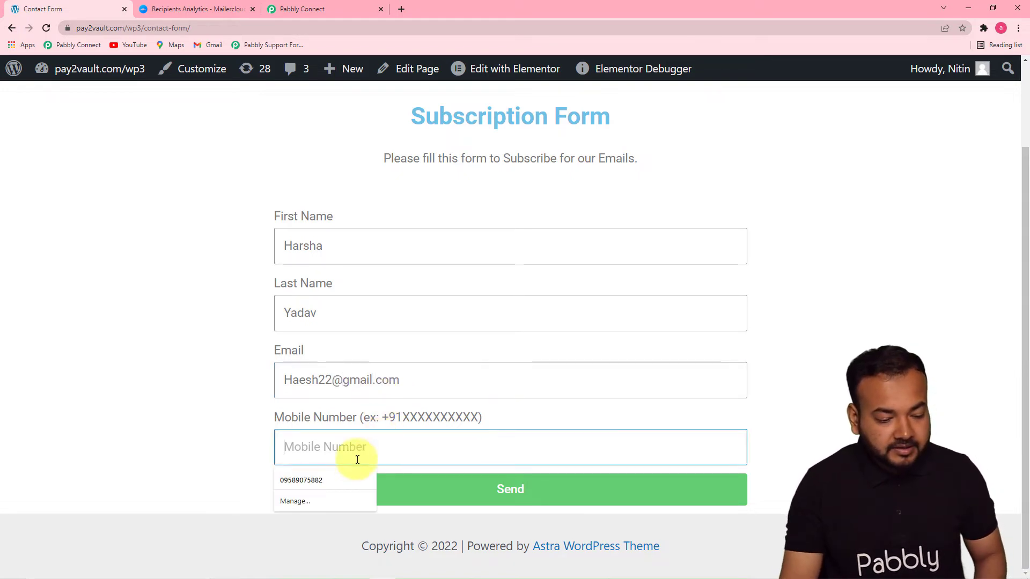
click(338, 479)
click(359, 491)
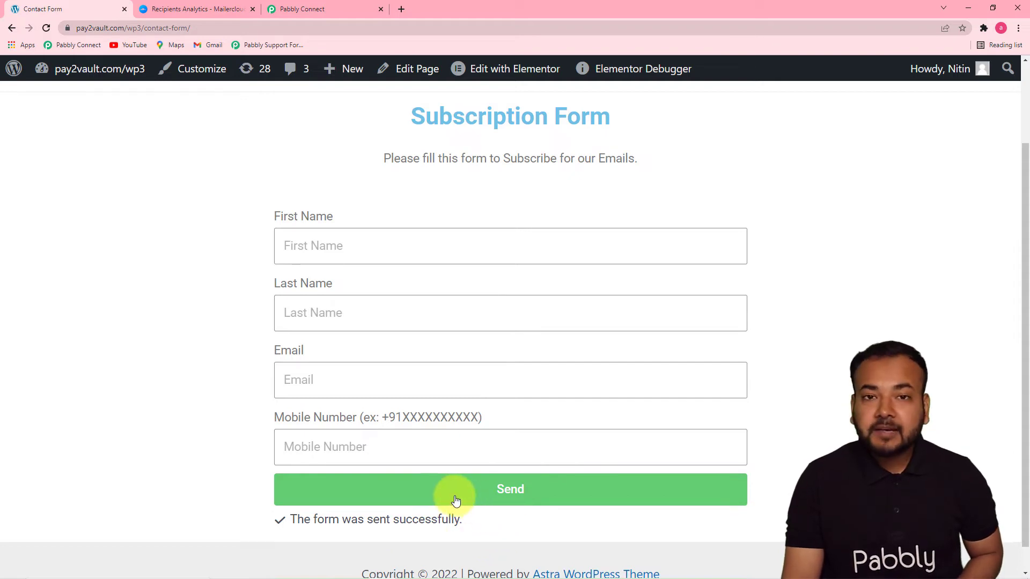
- Review the trigger response in Pabbly Connect for the submitted name, email, mobile number and form fields
click(314, 5)
drag(1026, 273, 1023, 386)
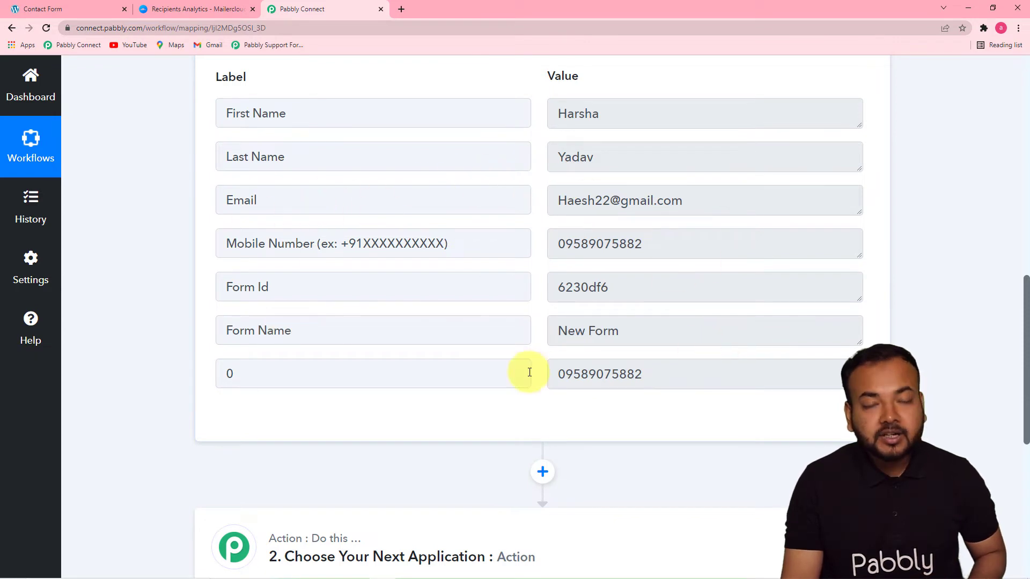
drag(1025, 306, 1025, 394)
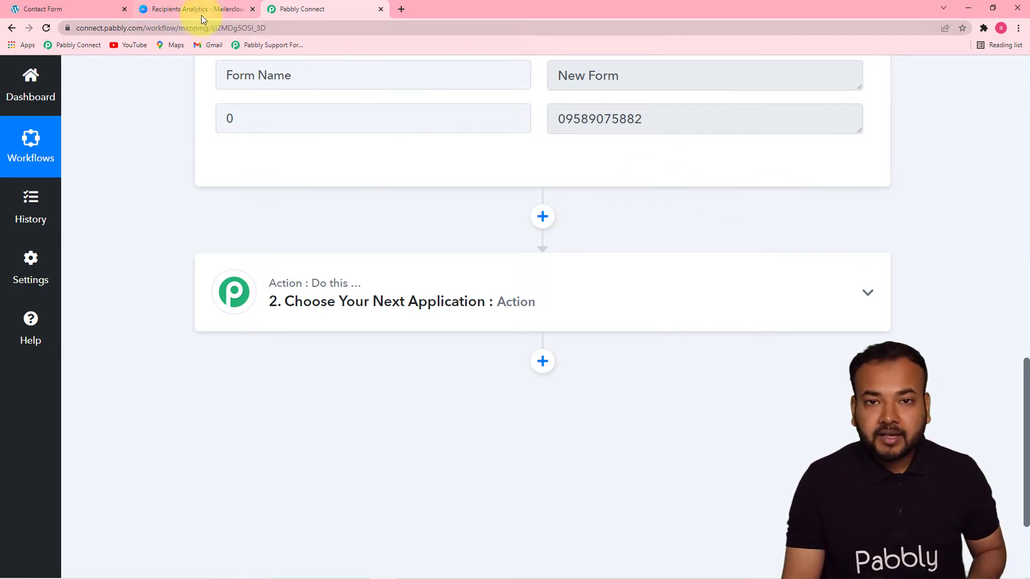
- Search 'mailer' and choose Mailercloud as the action app
click(382, 293)
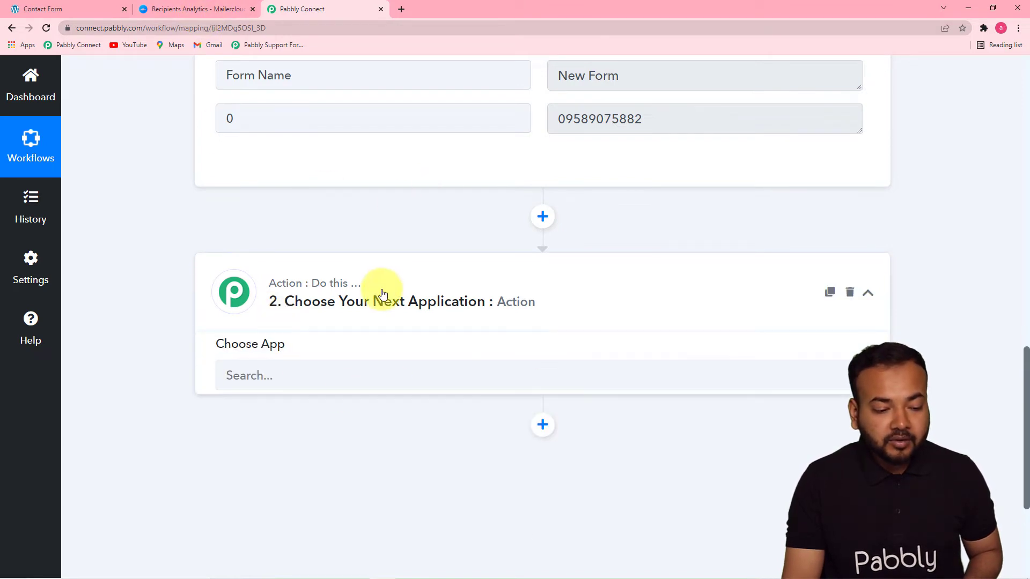
scroll(382, 292, down, 2)
scroll(383, 291, up, 1)
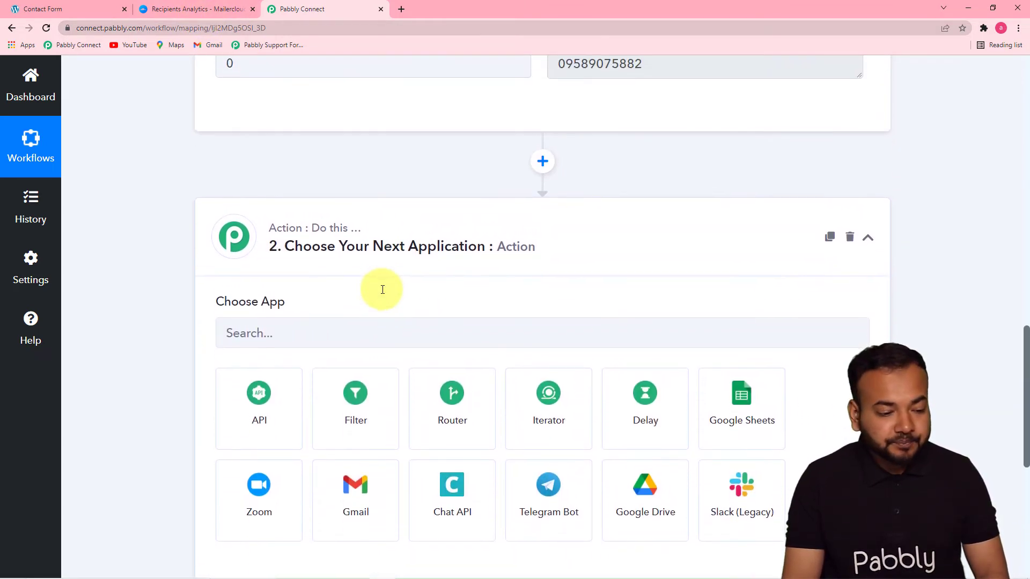
scroll(383, 290, down, 2)
click(325, 225)
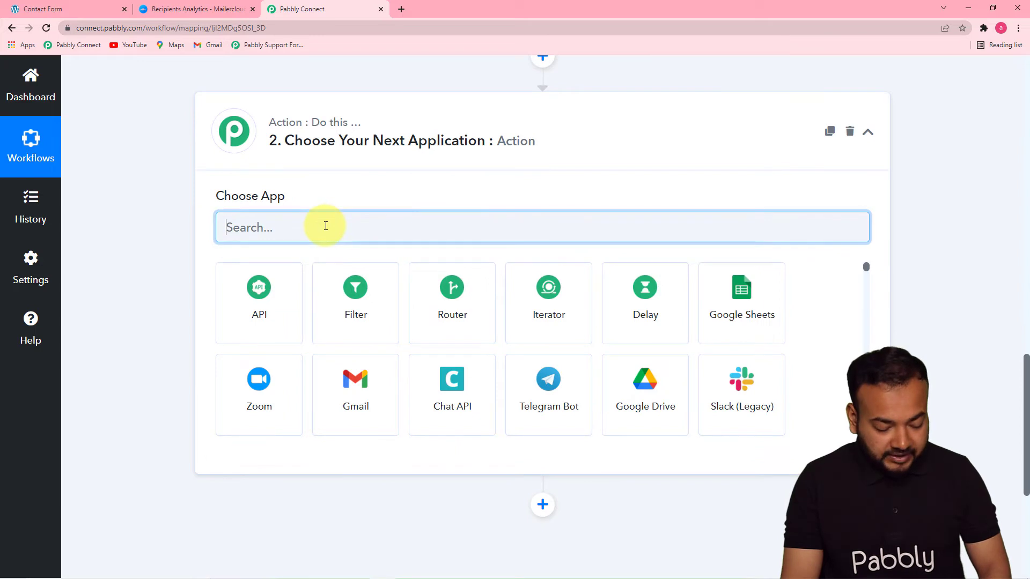
text(mail)
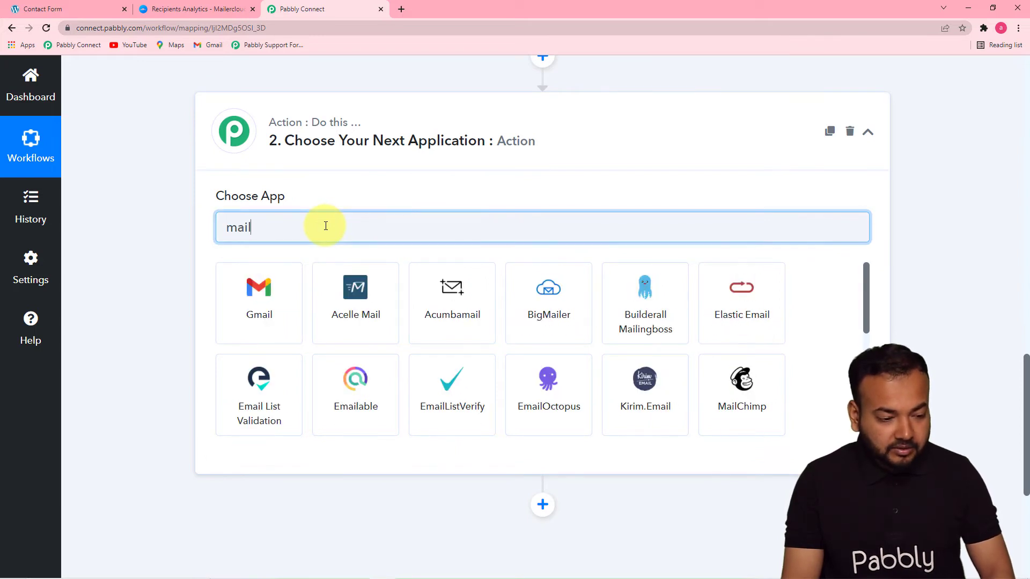
text(er)
click(379, 295)
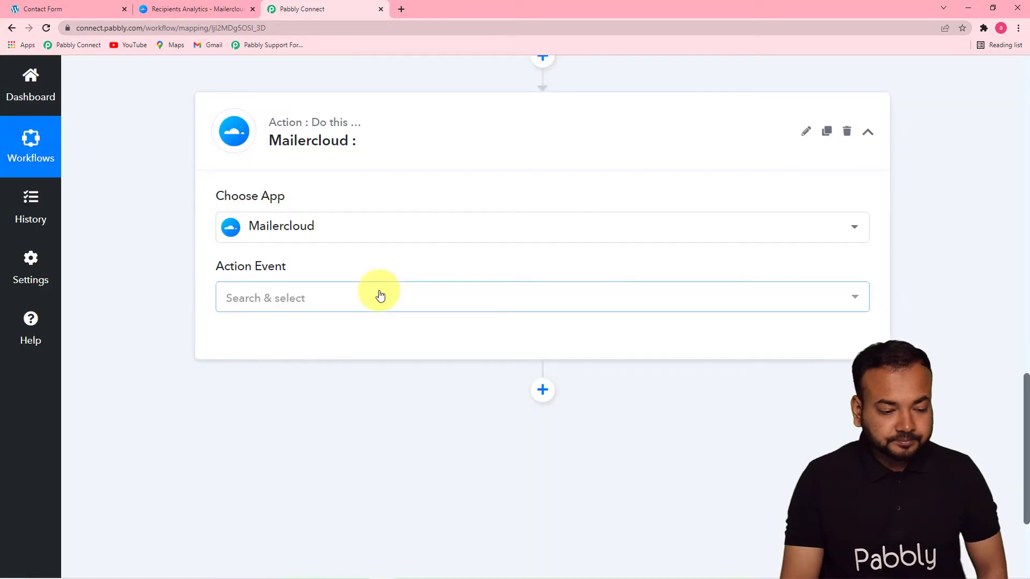
- Set the action event to Add Contact to List and begin connecting an account
click(379, 308)
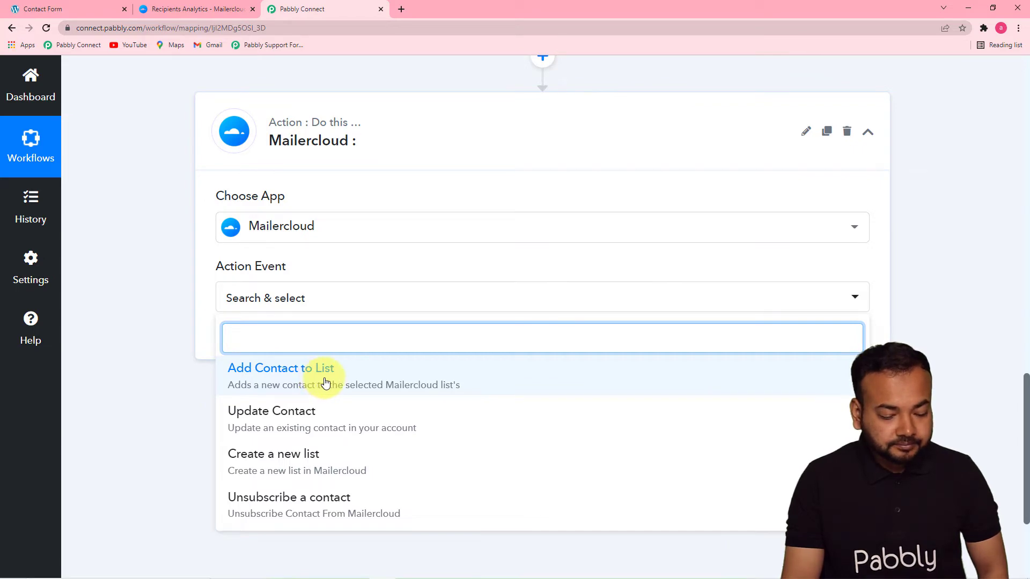
click(326, 382)
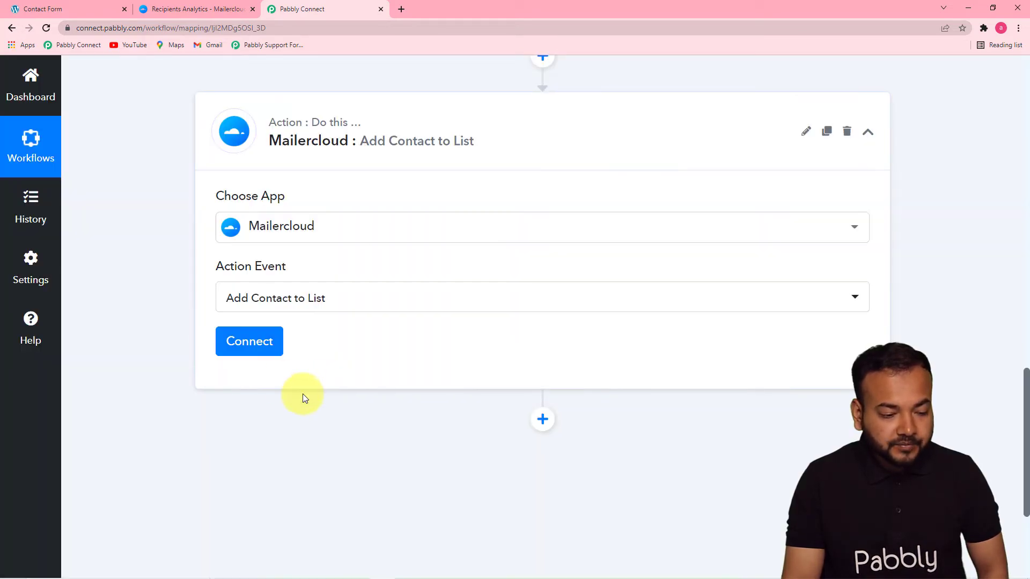
click(265, 341)
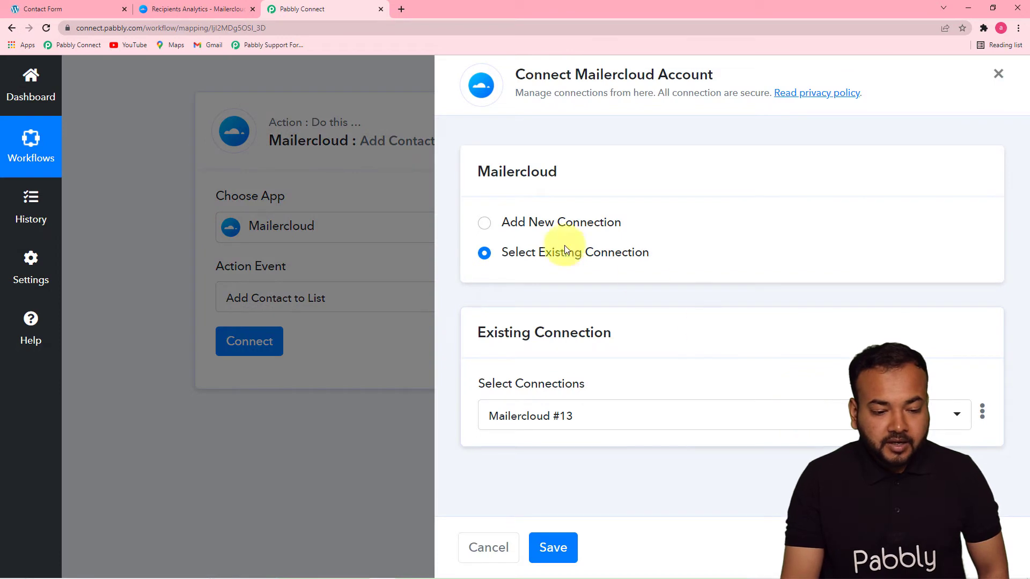
- Select Add New Connection for Mailercloud, then switch to the Mailercloud tab
click(490, 229)
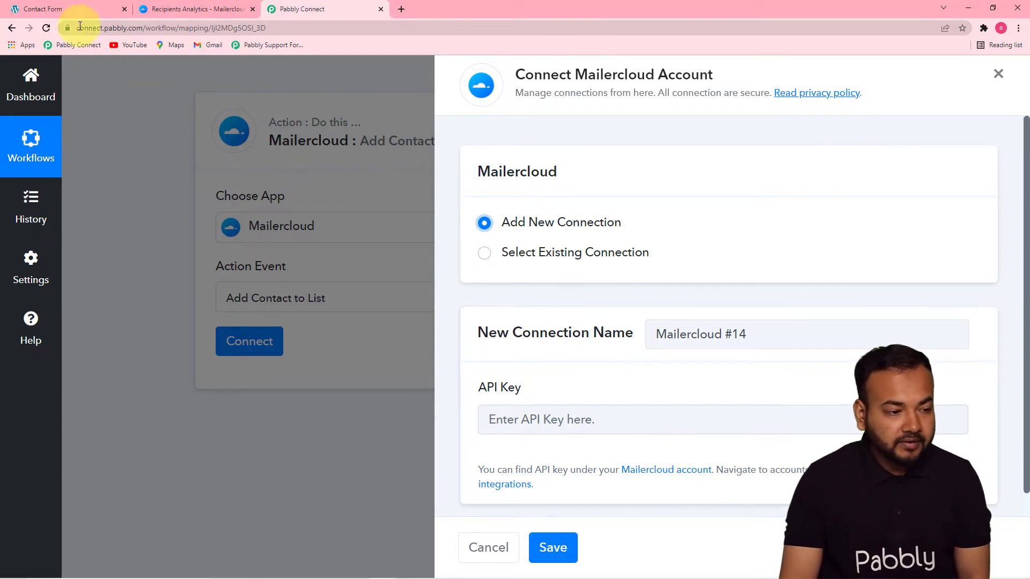
click(170, 10)
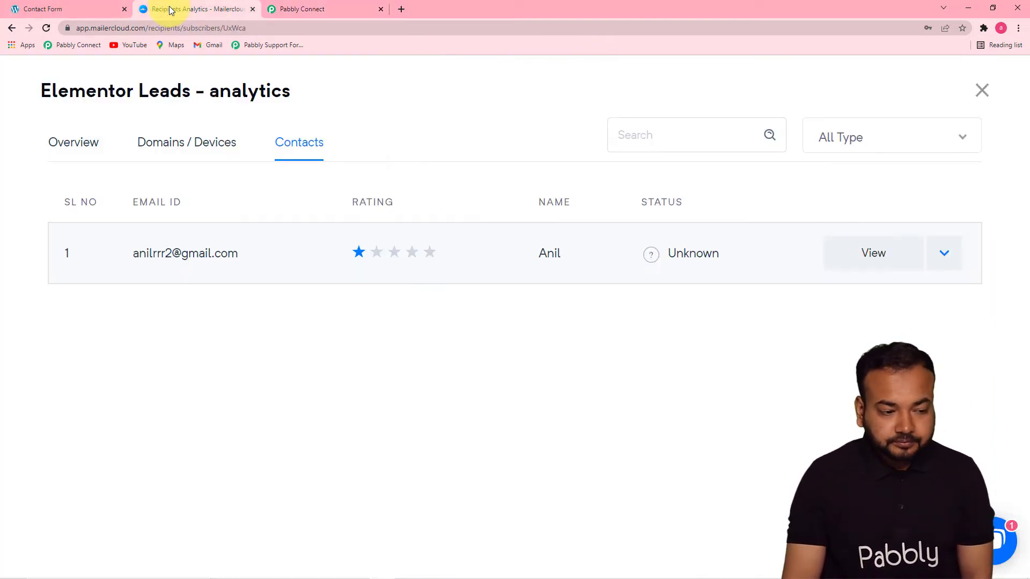
- Navigate in Mailercloud to Account > Integrations > API Keys
click(11, 28)
mouse_move(38, 150)
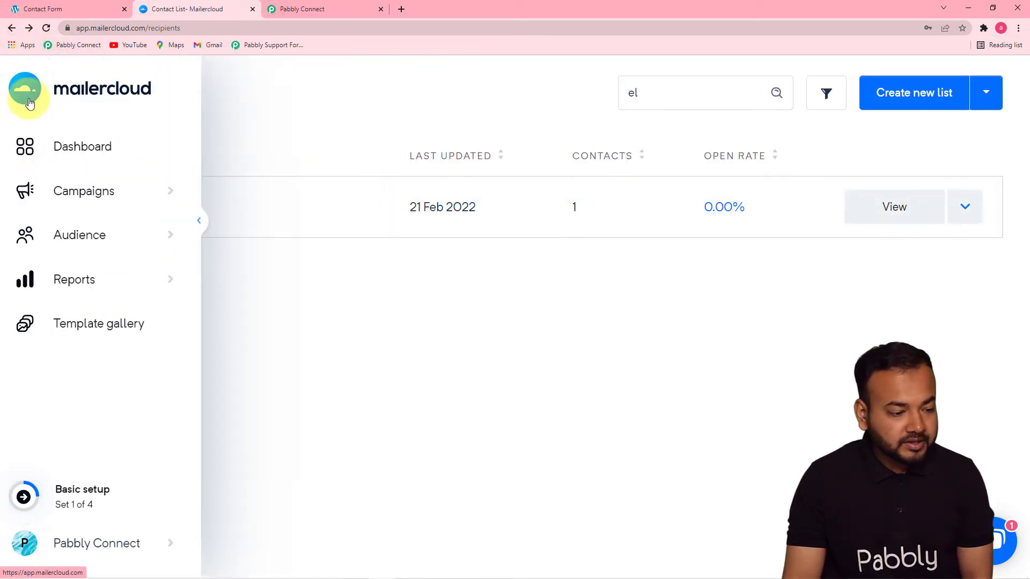
click(29, 103)
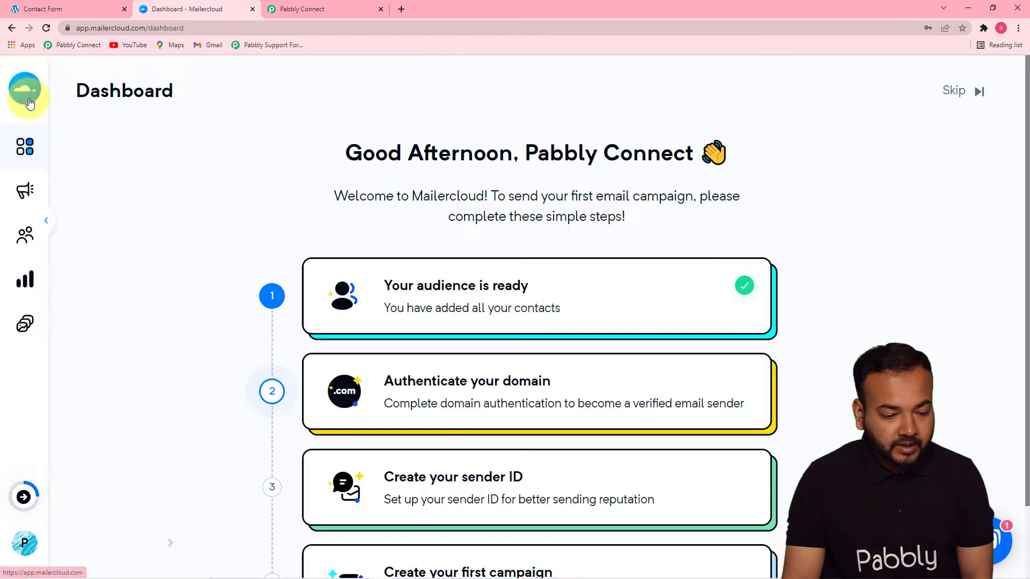
mouse_move(29, 103)
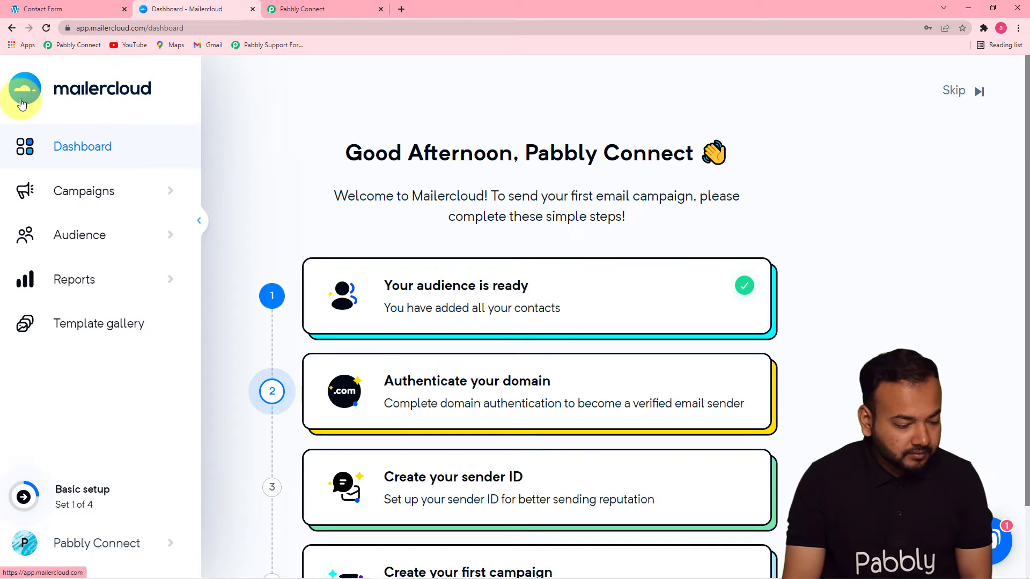
click(86, 546)
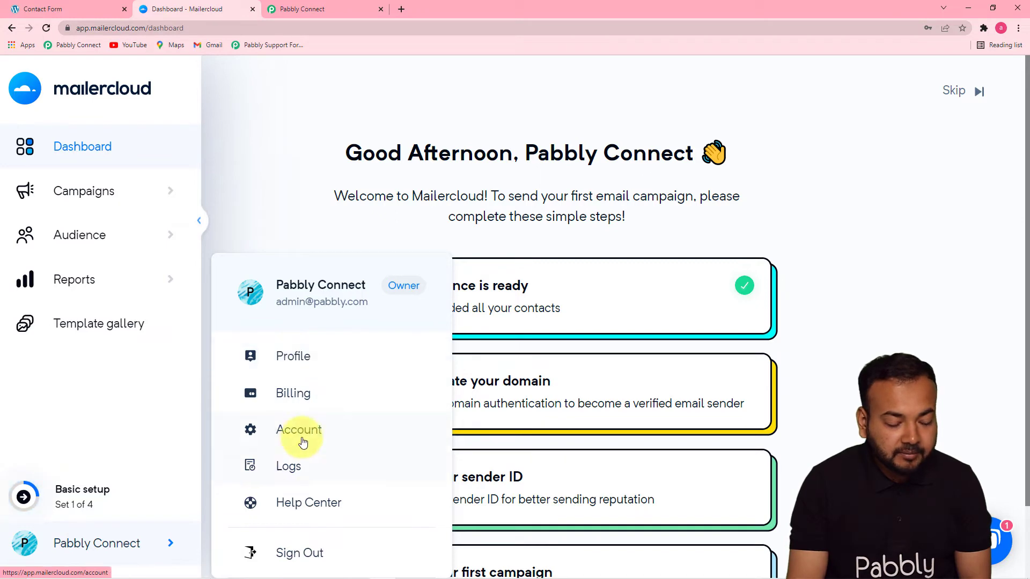
click(308, 439)
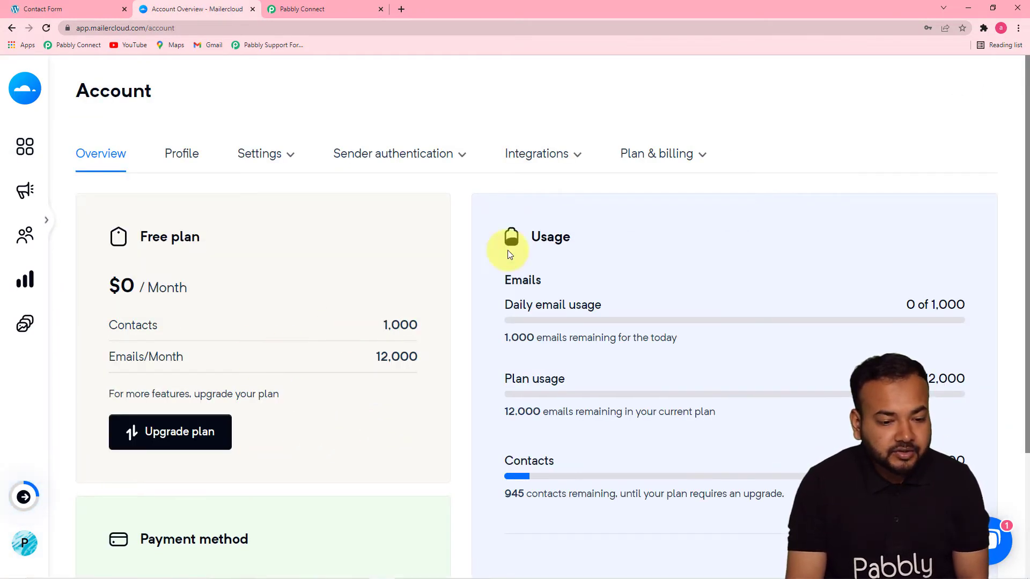
click(544, 155)
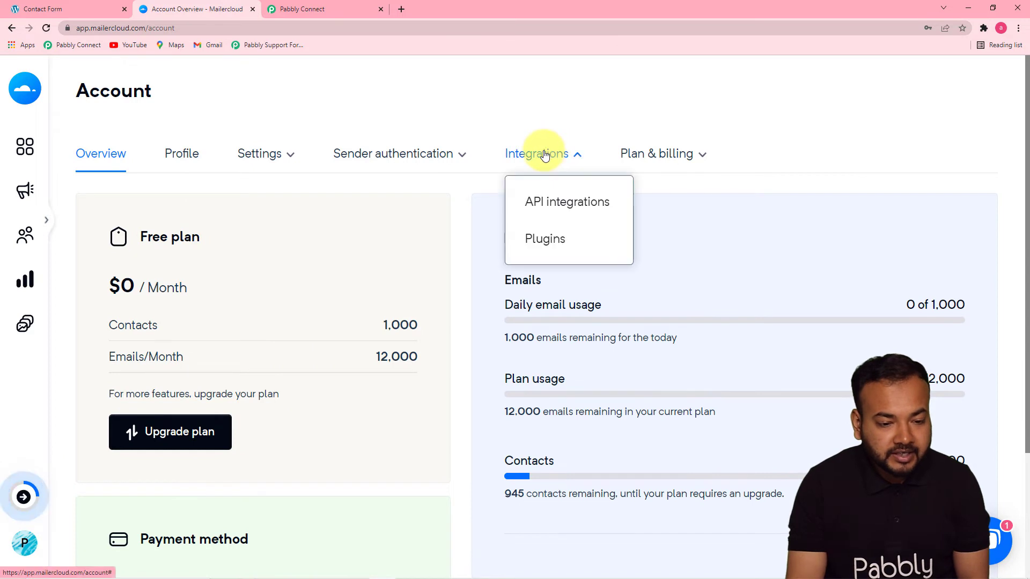
click(557, 210)
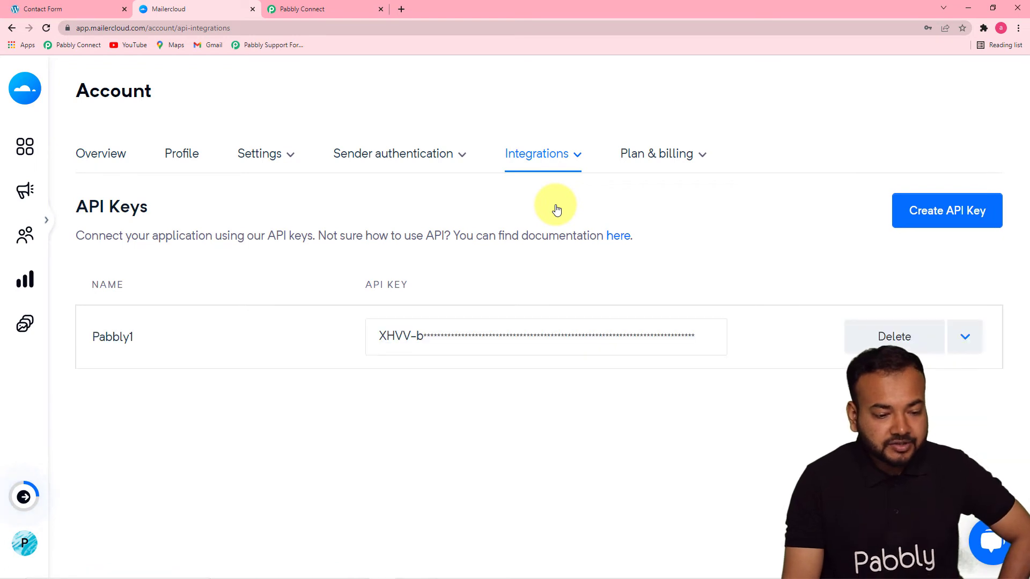
- Copy the Pabbly1 API key and return to Pabbly Connect
click(558, 333)
click(248, 328)
click(598, 336)
click(661, 357)
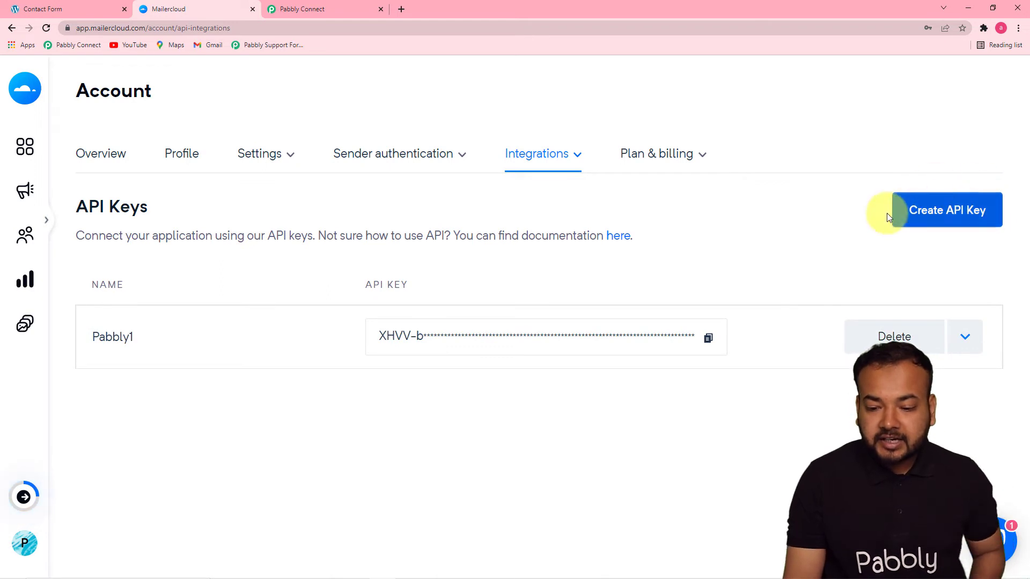
click(708, 339)
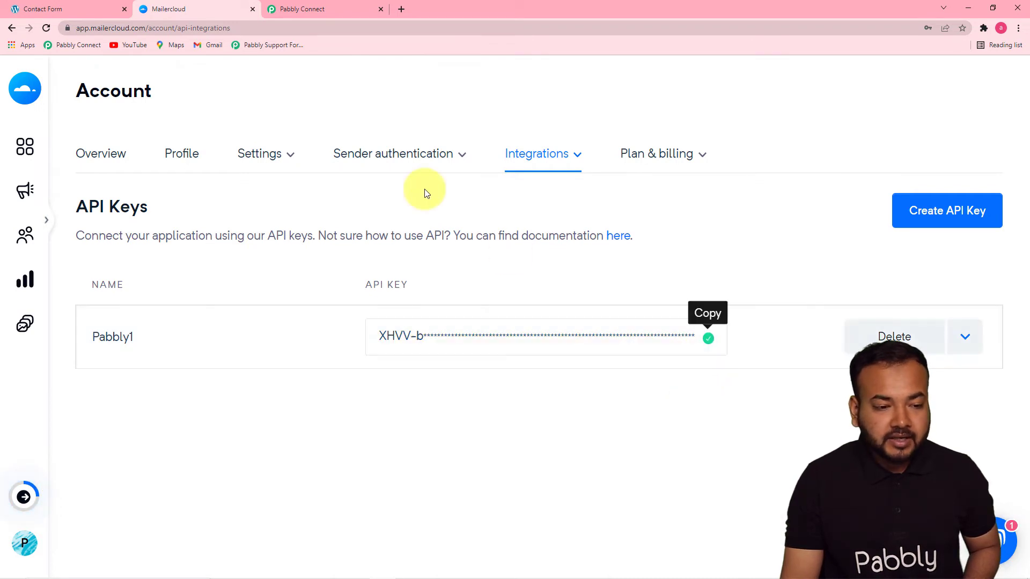
click(315, 9)
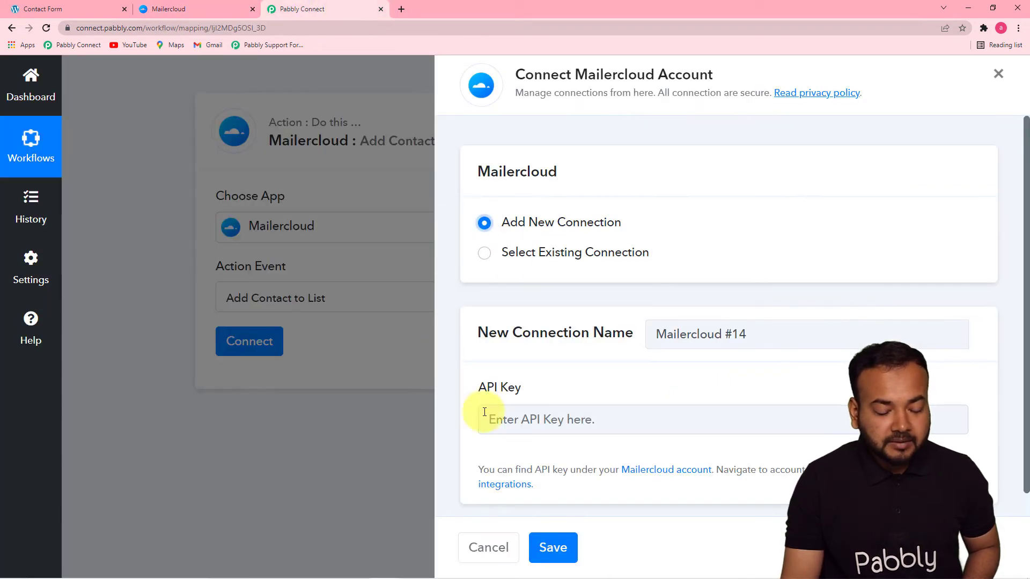
- Paste the Pabbly1 API key into the connection, save it, and check the Elementor Leads list
right_click(504, 419)
click(525, 341)
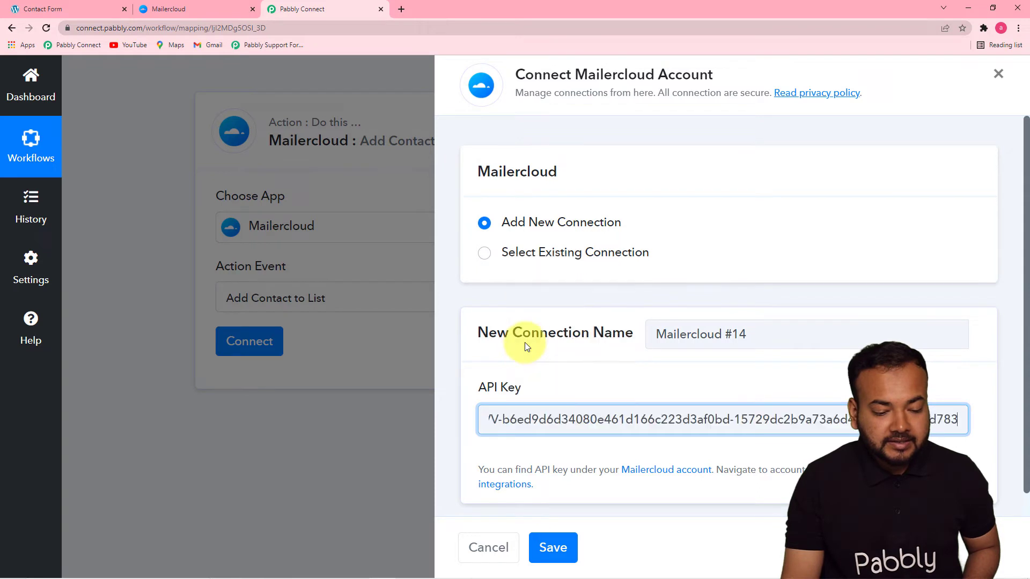
click(567, 556)
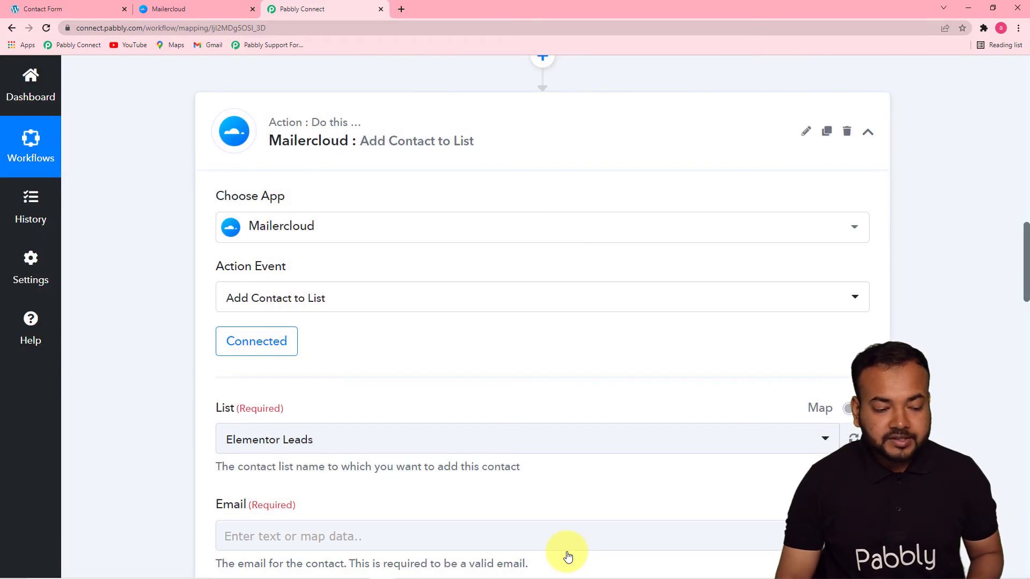
drag(1026, 268, 1027, 320)
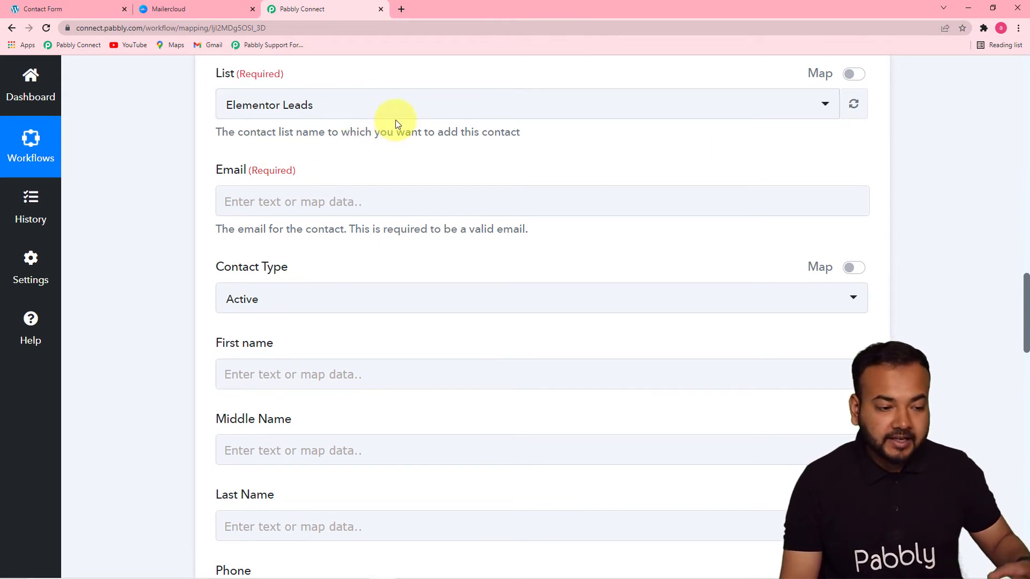
click(202, 13)
- Open the Elementor Leads list under Audience > Lists in MailerCloud, then go back to Pabbly Connect
mouse_move(24, 194)
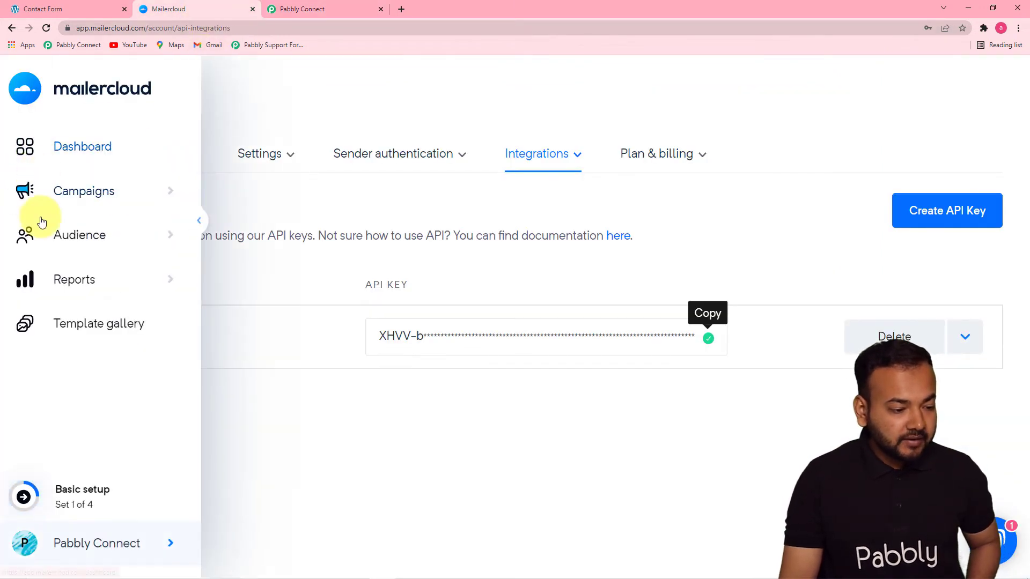
click(138, 242)
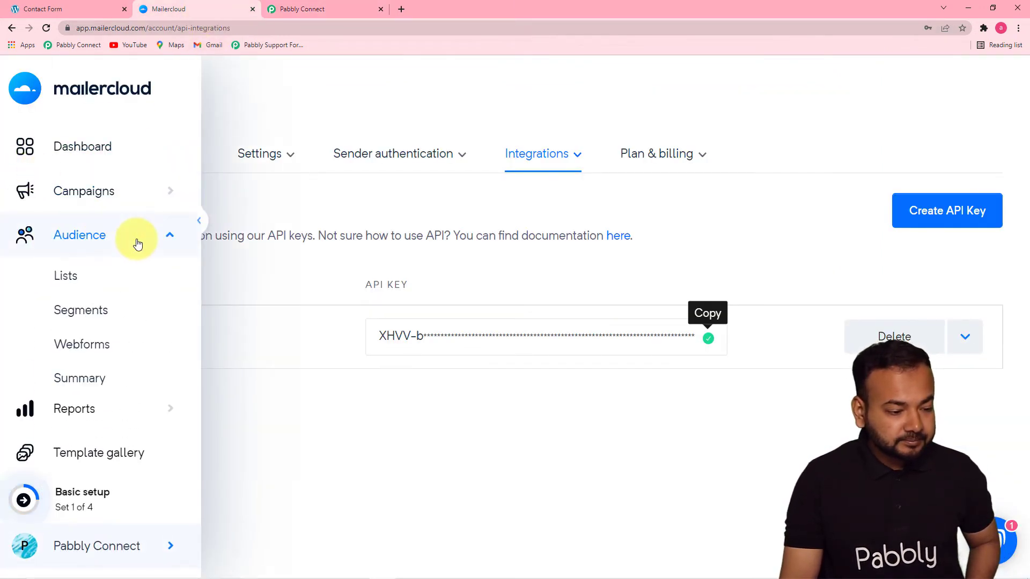
click(66, 275)
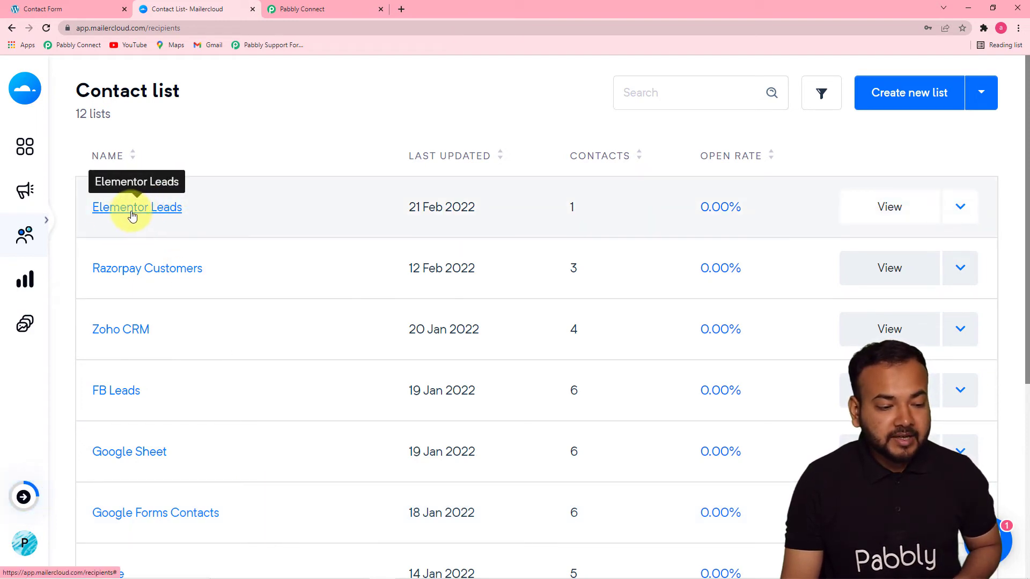
click(157, 213)
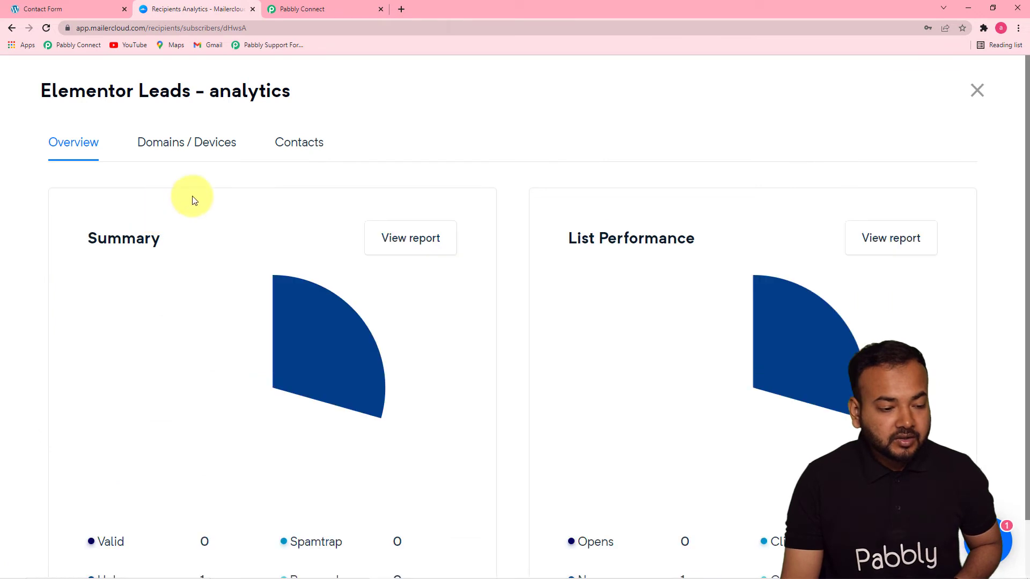
click(308, 12)
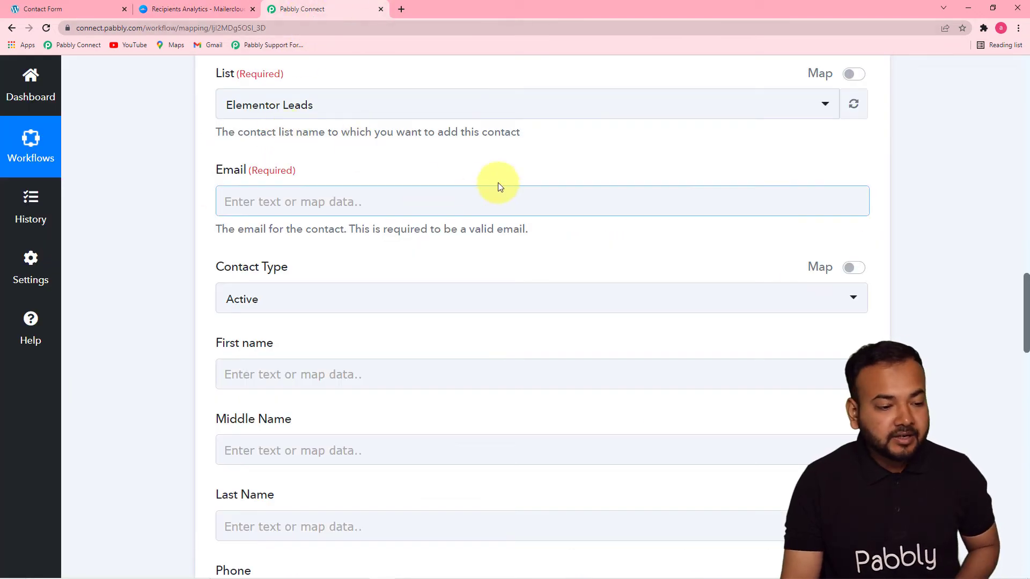
- Keep Elementor Leads selected as the MailerCloud target list
click(351, 109)
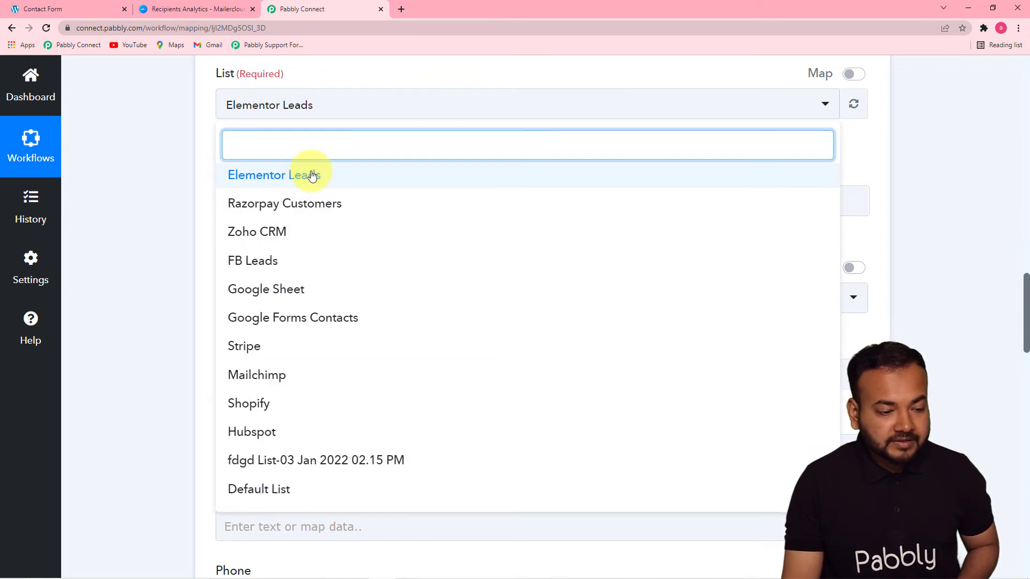
click(261, 184)
click(198, 157)
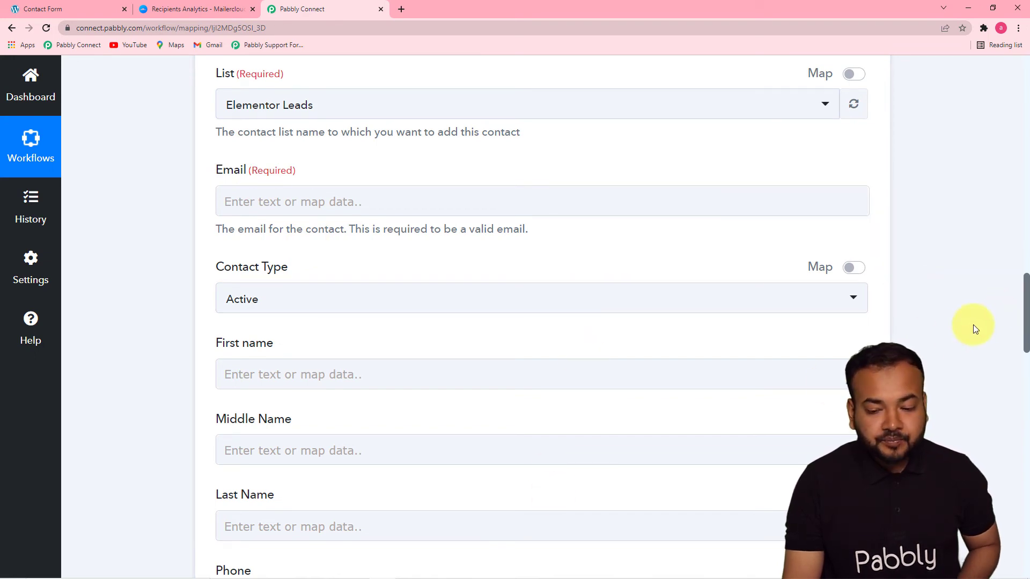
drag(1024, 316, 1019, 206)
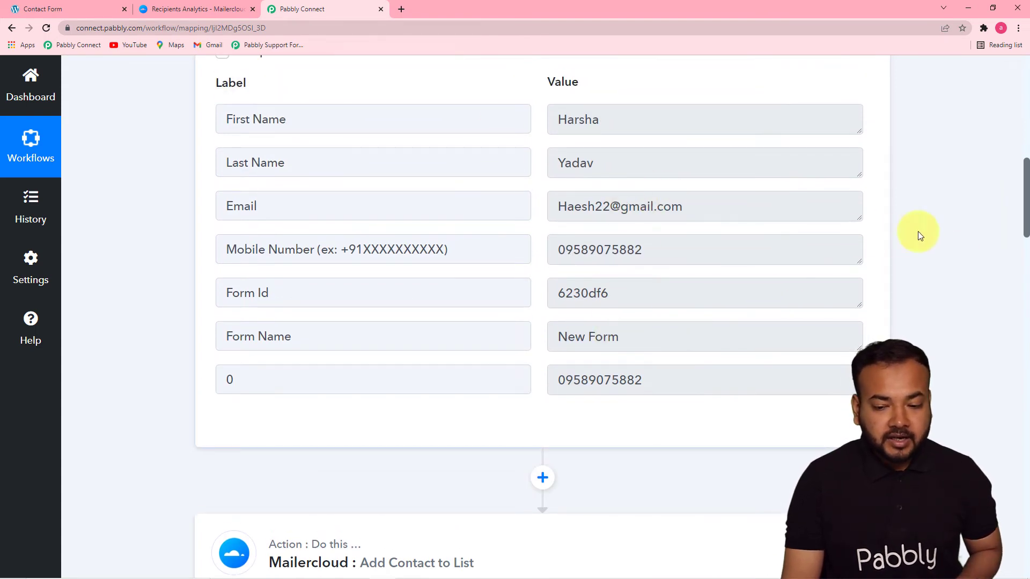
scroll(1026, 242, down, 1)
drag(1025, 242, 1025, 314)
- Map the Elementor form's submitted email into the Email field
click(418, 214)
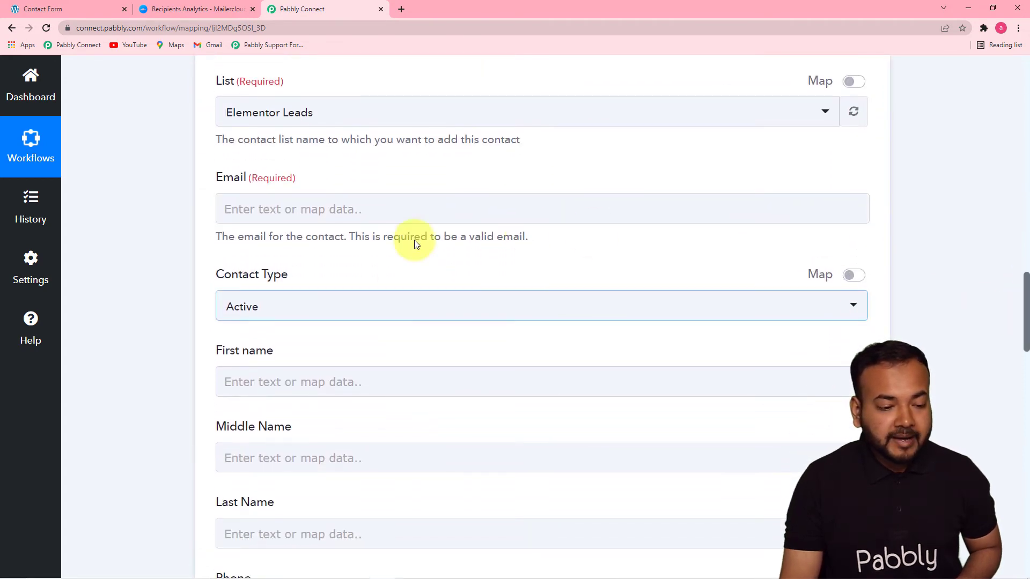
click(421, 208)
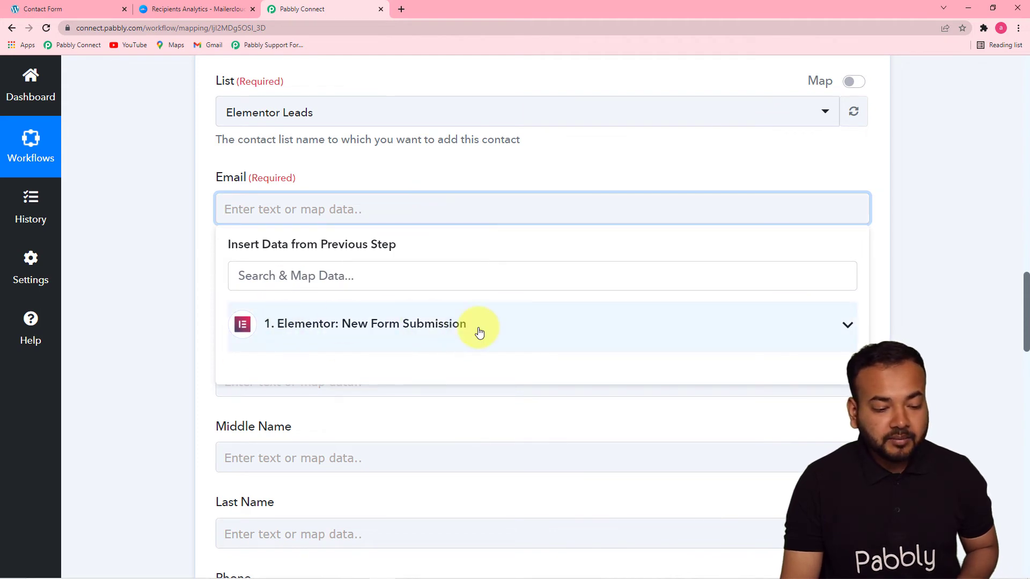
click(413, 325)
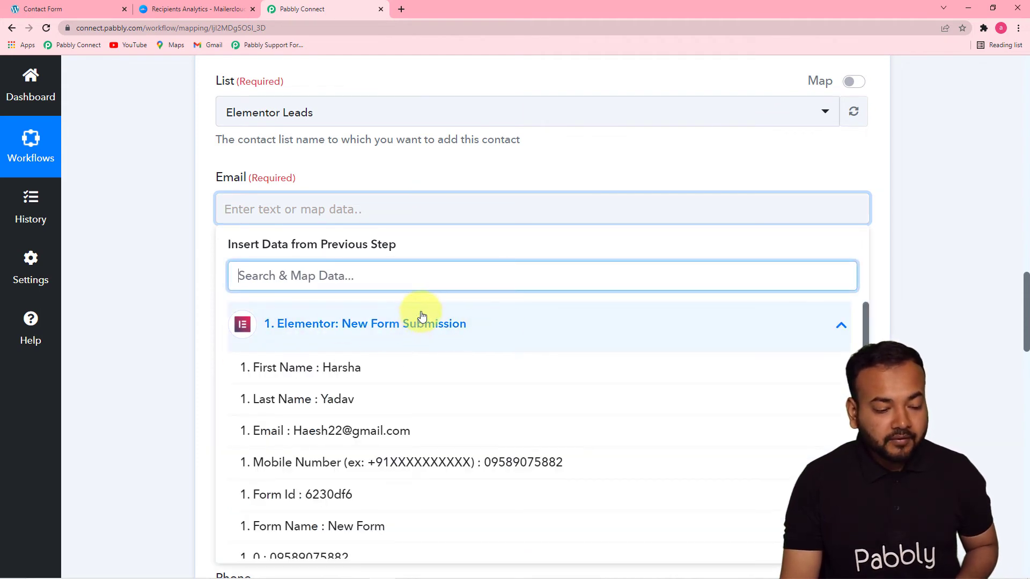
click(403, 434)
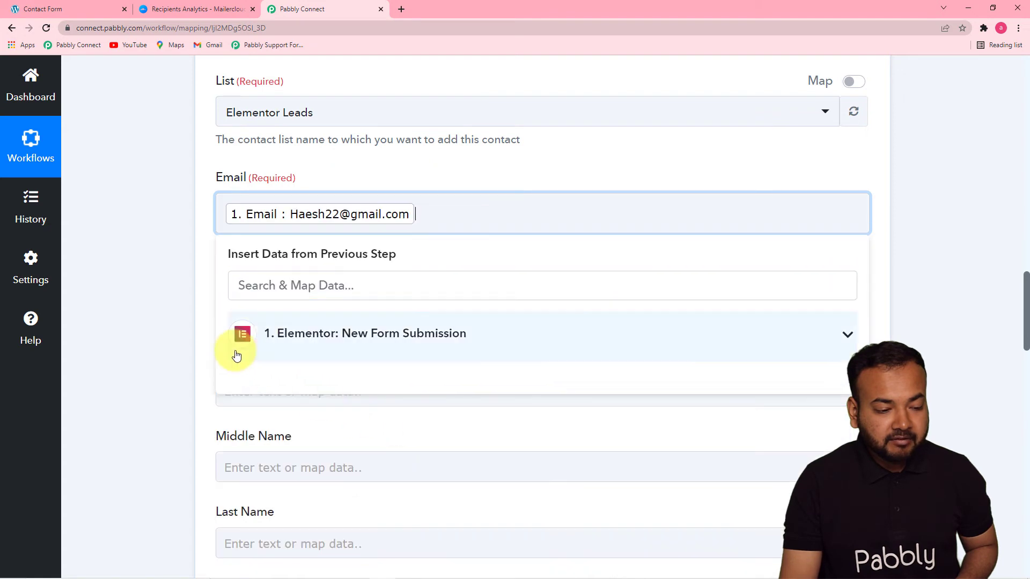
click(177, 317)
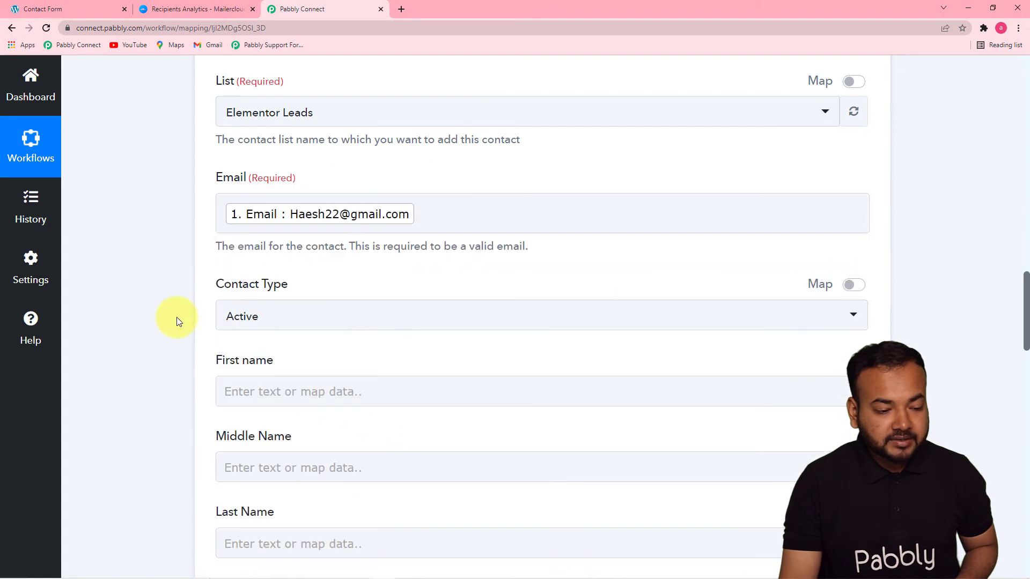
- Keep Active as the contact type
click(541, 327)
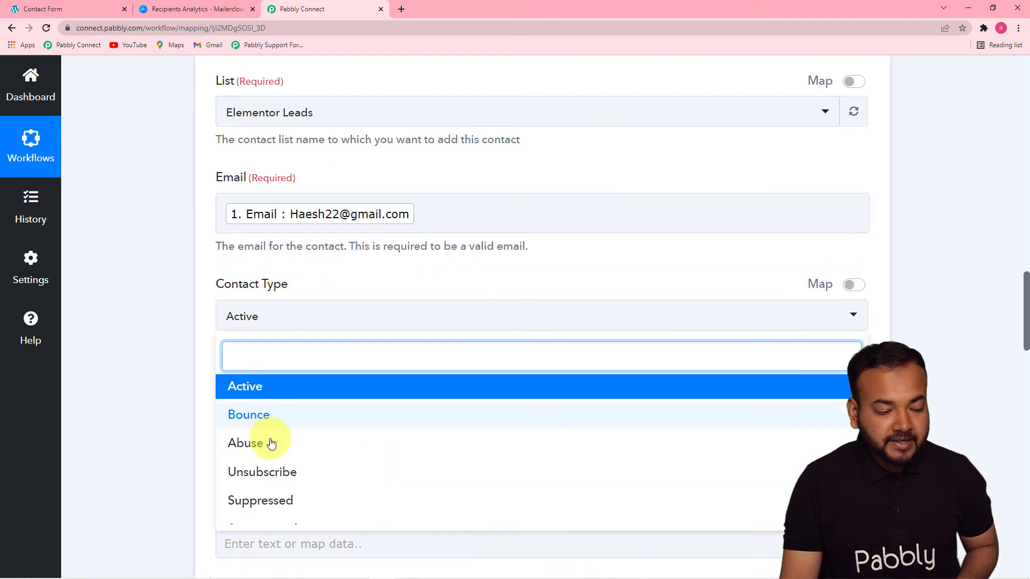
scroll(319, 472, up, 1)
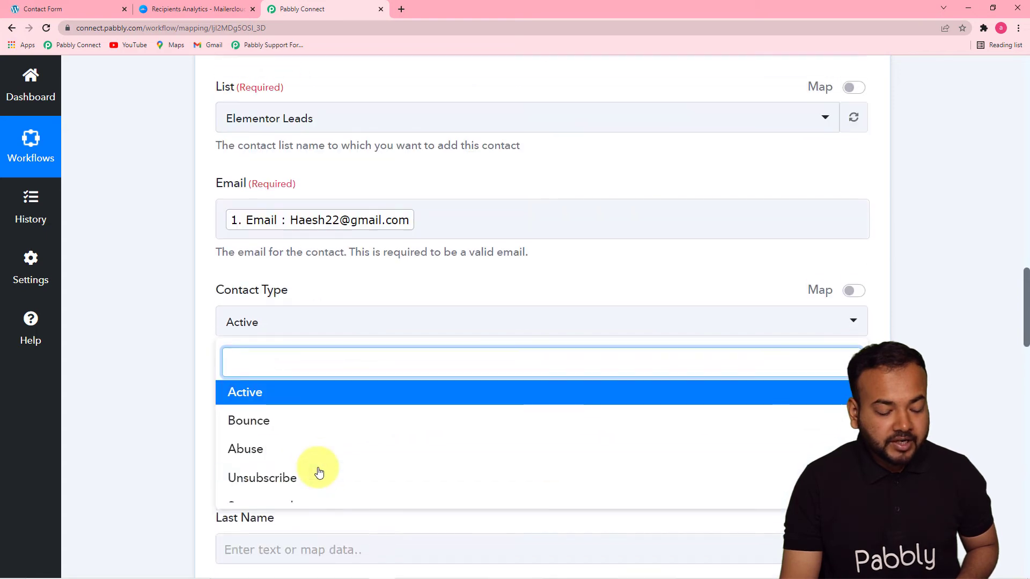
scroll(319, 472, down, 1)
click(253, 388)
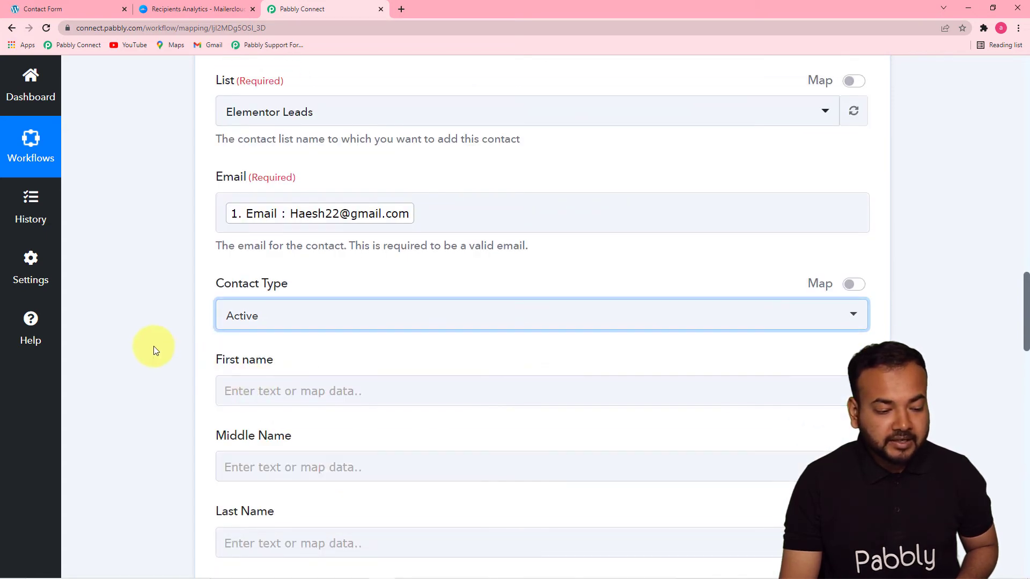
drag(1025, 328, 1020, 370)
- Map the submitted first and last name into the First name and Last Name fields
click(428, 127)
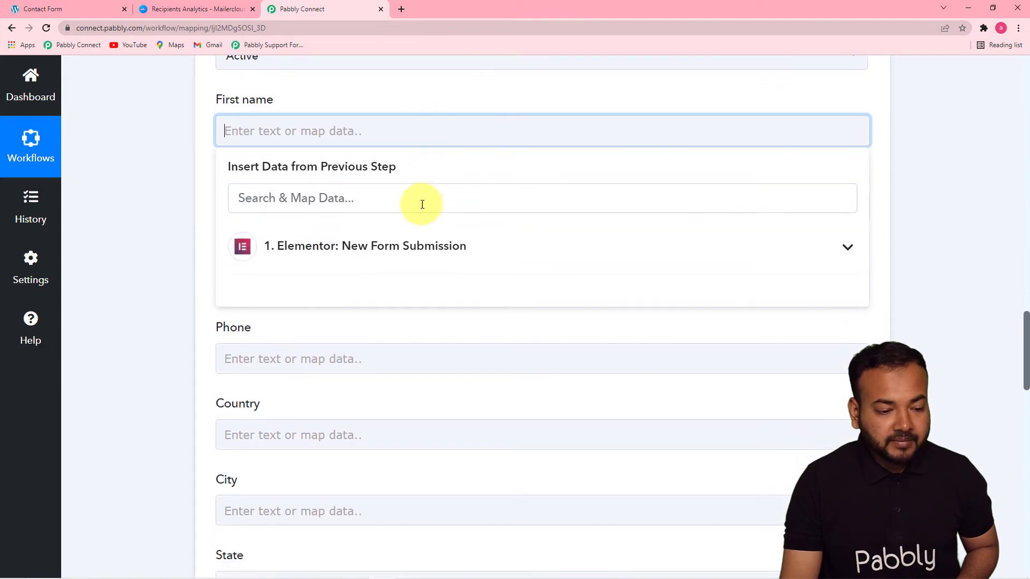
click(408, 254)
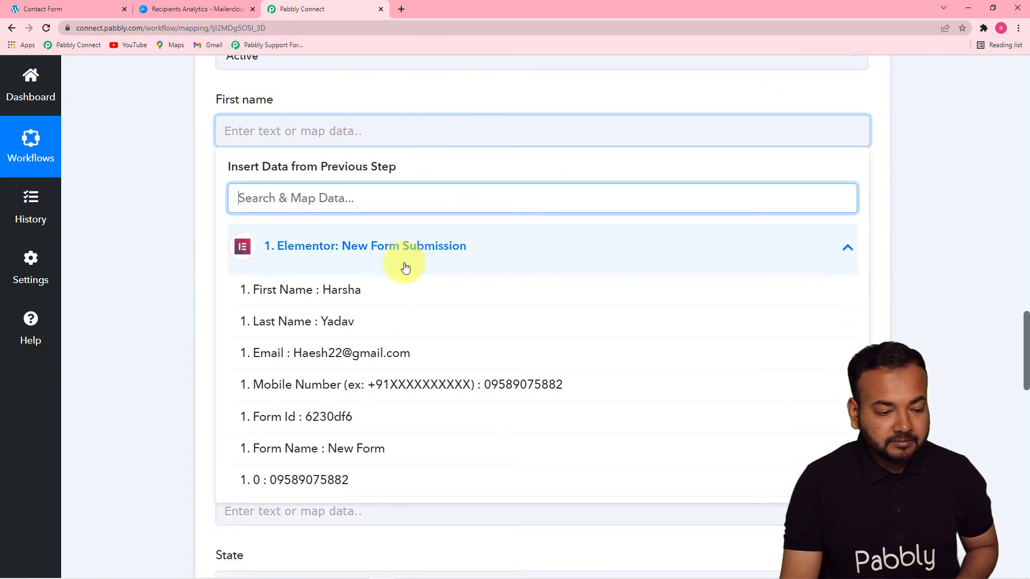
click(378, 300)
click(178, 257)
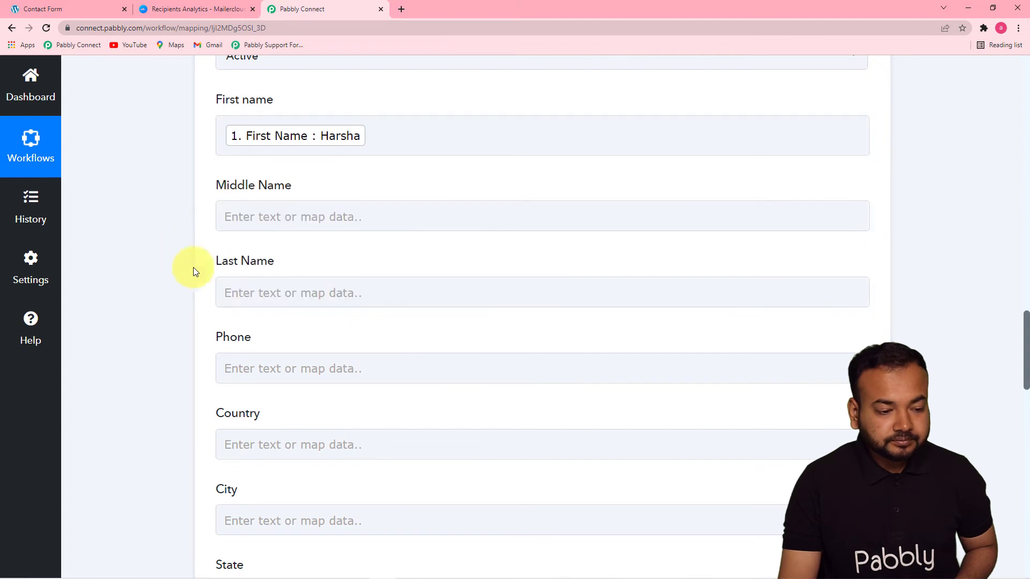
click(287, 287)
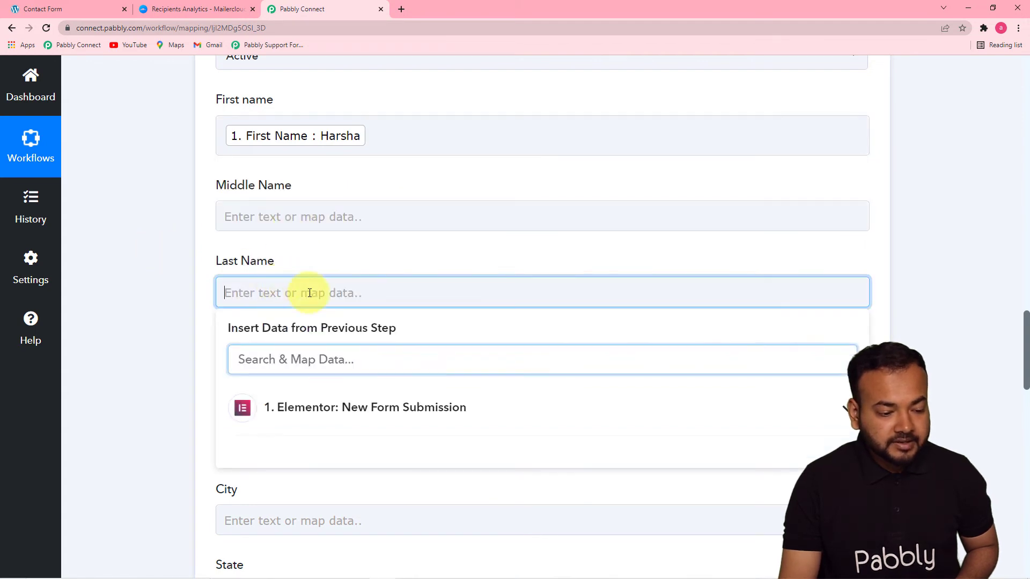
click(329, 408)
click(308, 483)
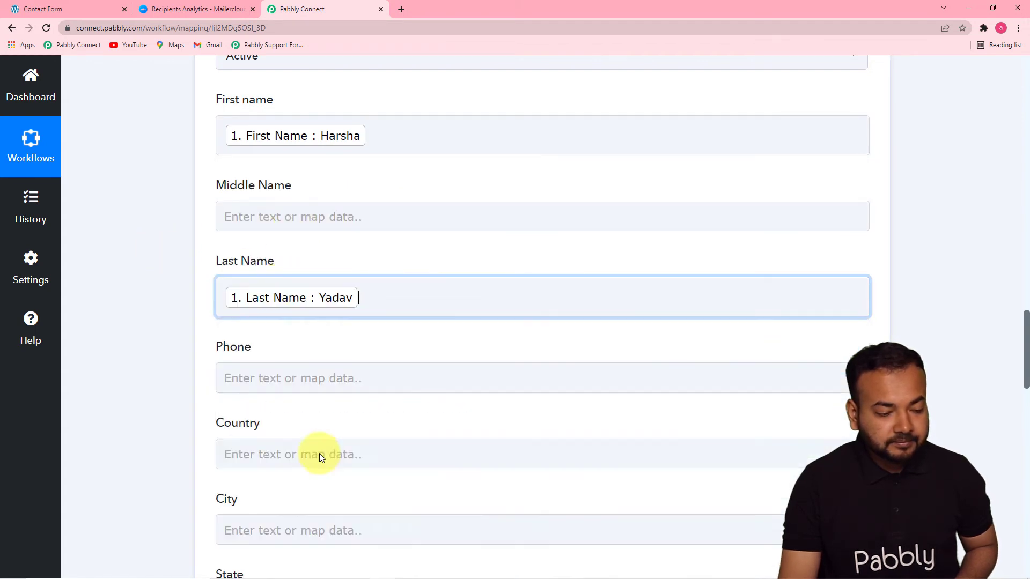
click(157, 337)
- Map the form's Mobile Number into the Phone field
drag(1023, 335, 1026, 376)
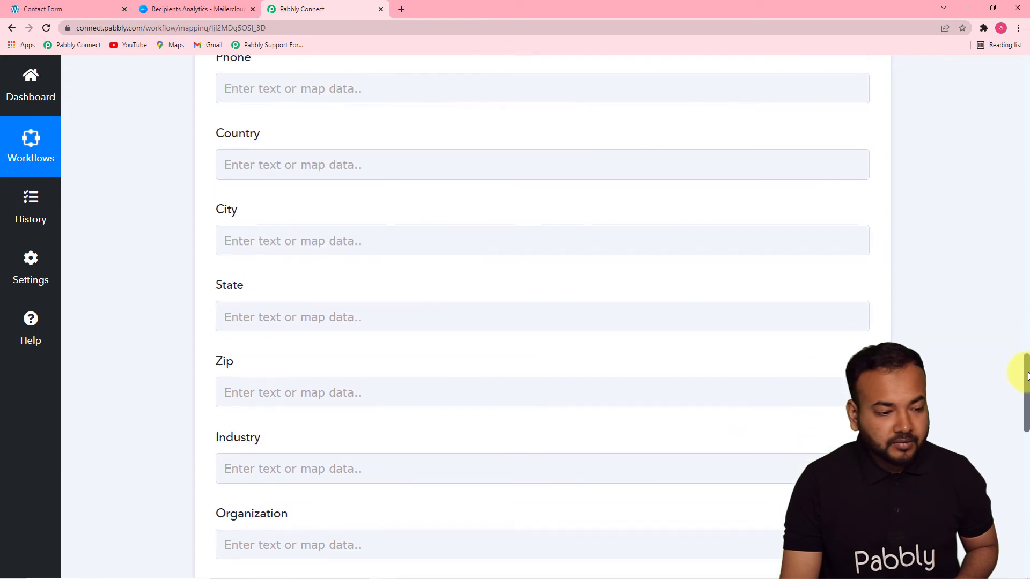
click(485, 87)
click(455, 218)
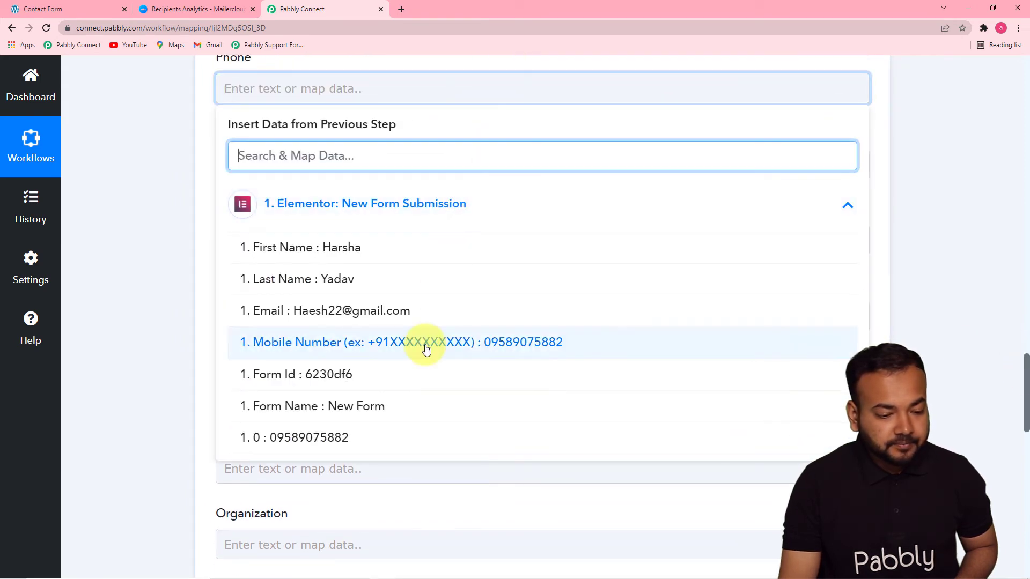
click(423, 341)
click(146, 274)
scroll(152, 281, down, 3)
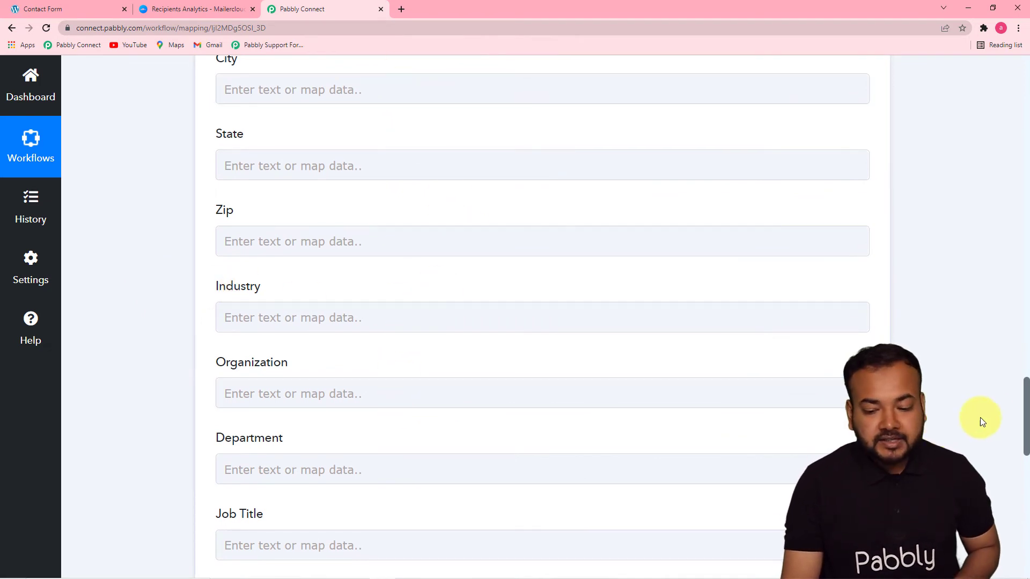
drag(1026, 403, 1023, 317)
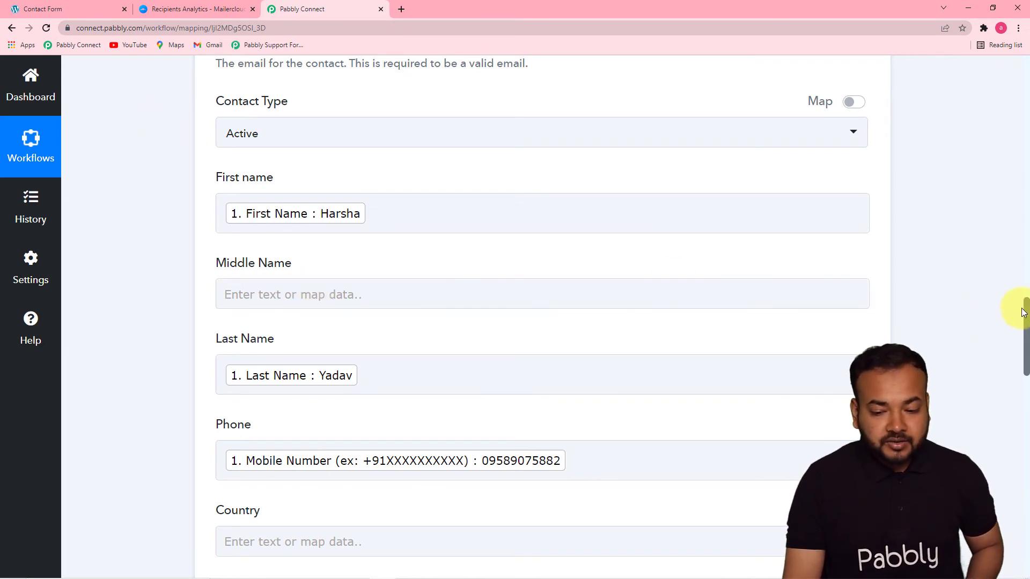
drag(1026, 313, 1024, 439)
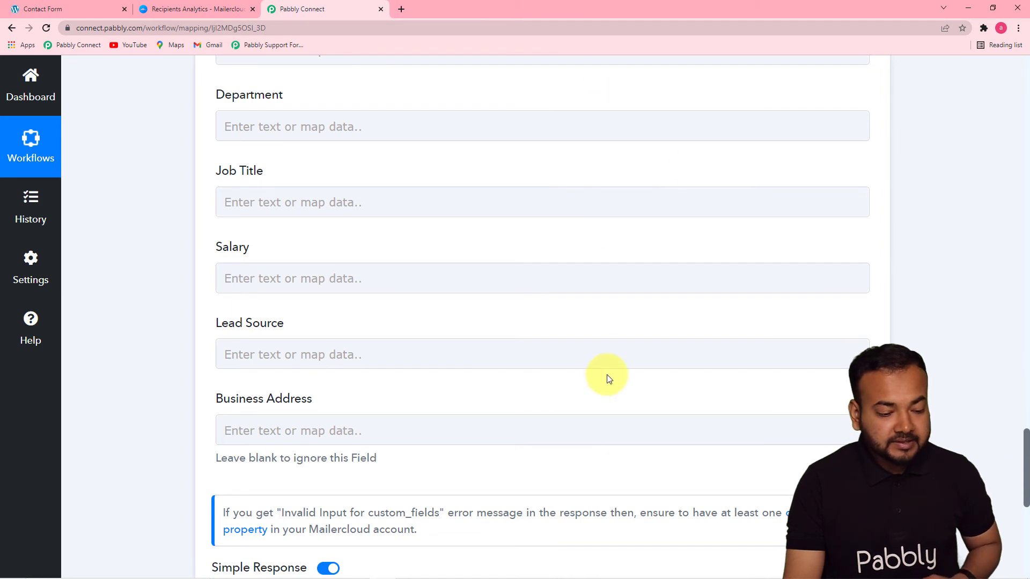
- Enter the fixed text 'Elememtor' in the Lead Source field
click(306, 356)
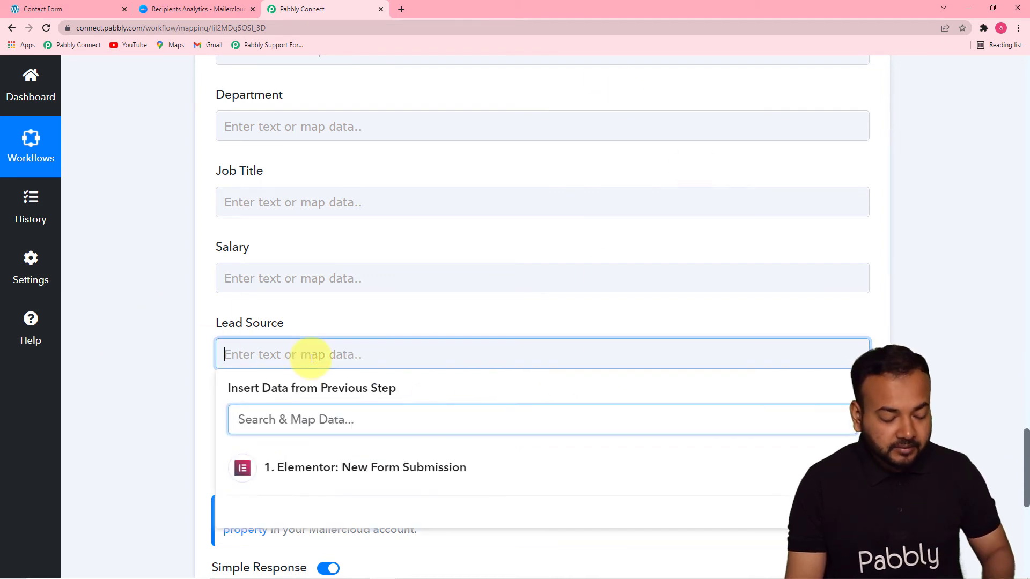
text(Elememtor)
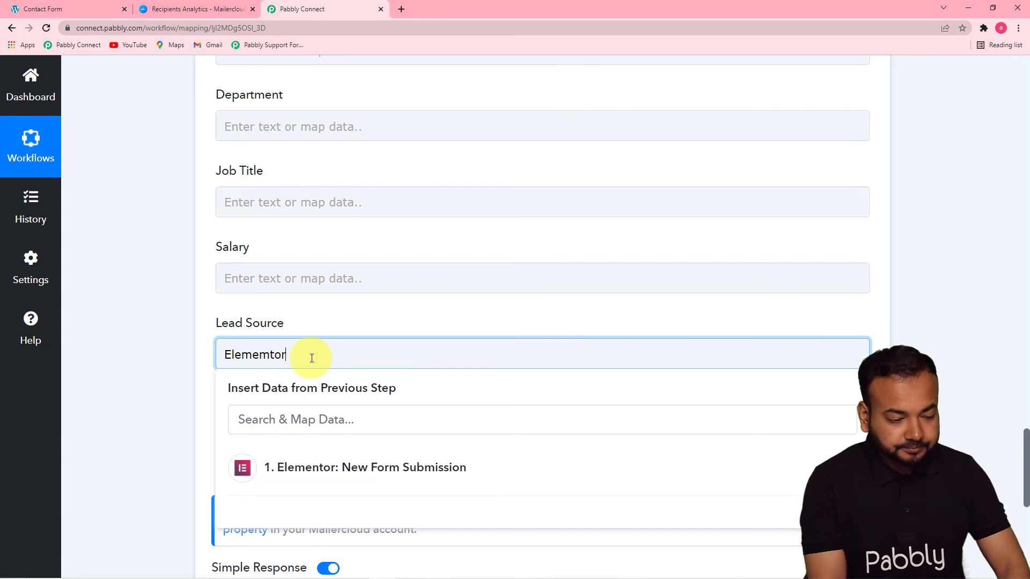
click(936, 302)
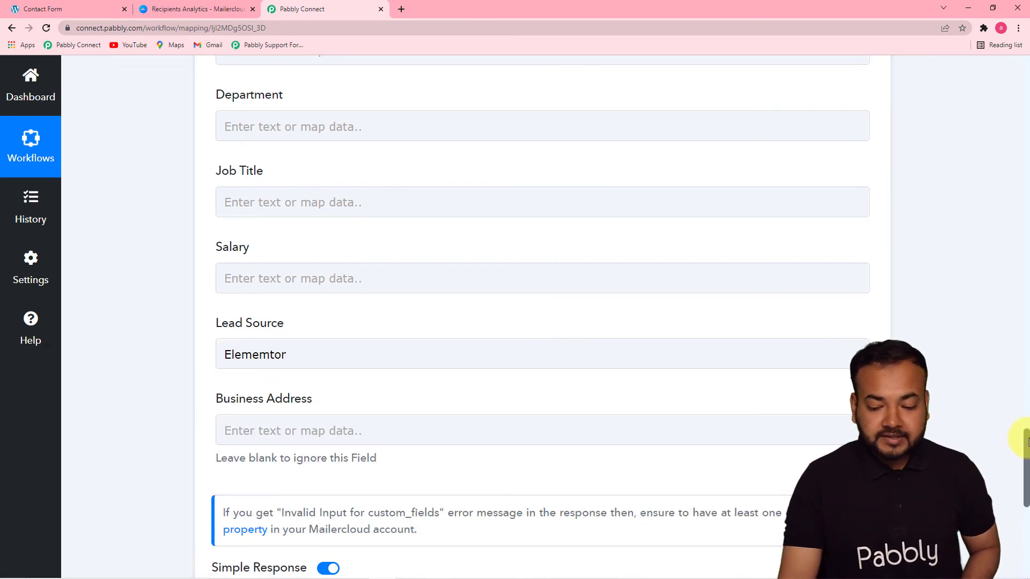
scroll(1026, 442, down, 5)
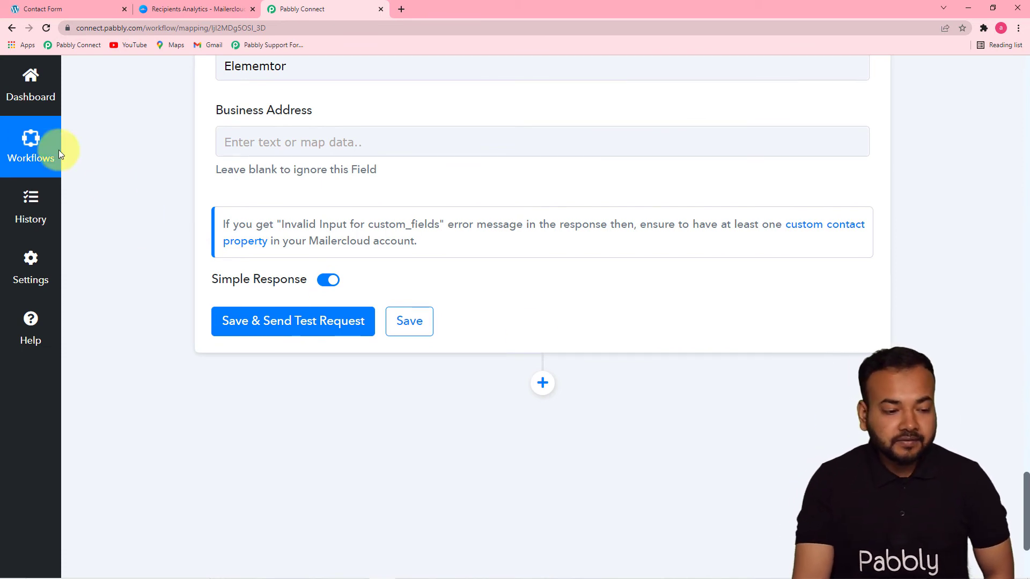
- Check that MailerCloud's Elementor Leads list has one contact so far, then return to Pabbly Connect
click(195, 9)
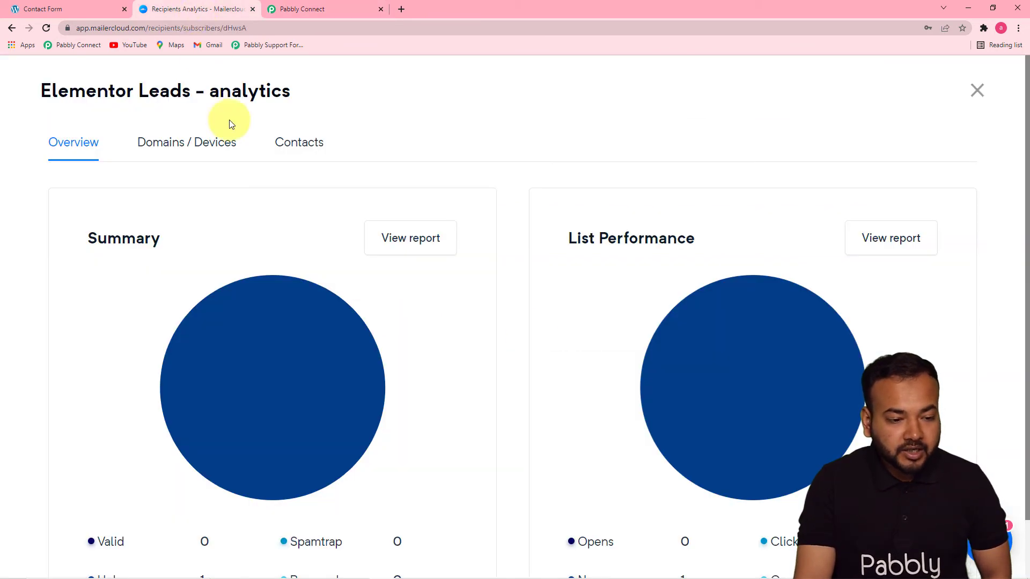
click(281, 147)
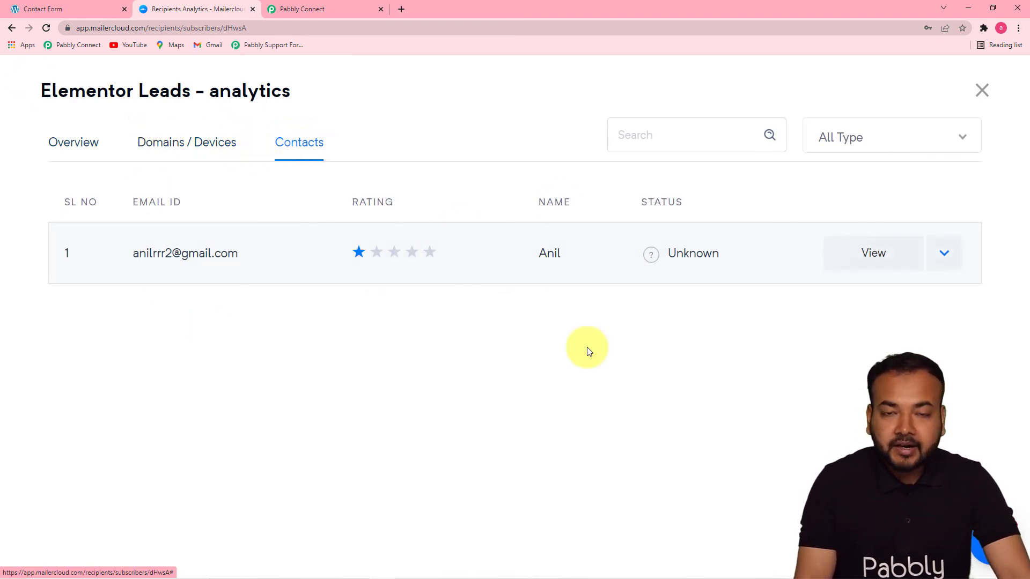
click(320, 11)
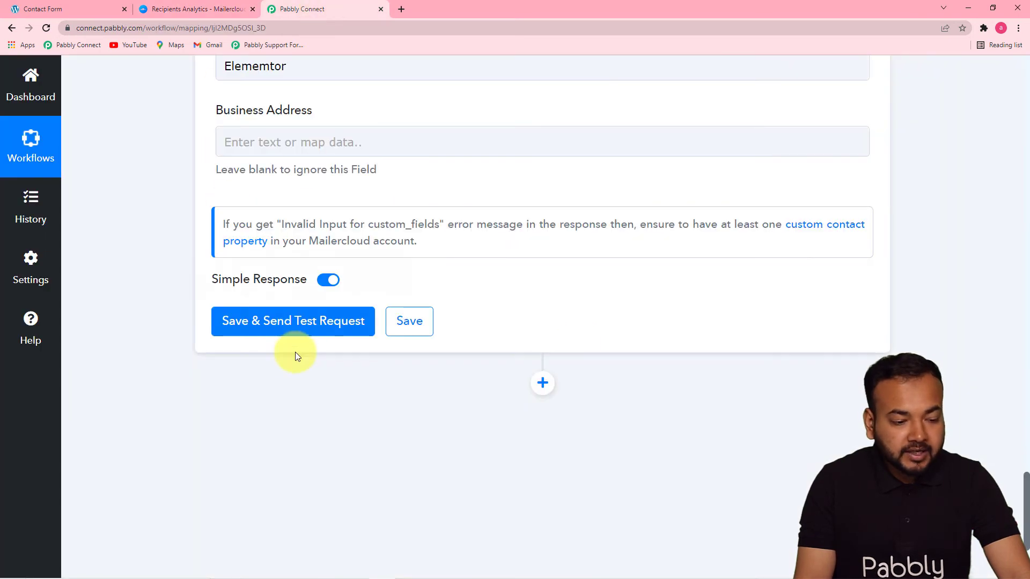
- Save the MailerCloud action and send a test request, which returns a new contact Id
click(281, 317)
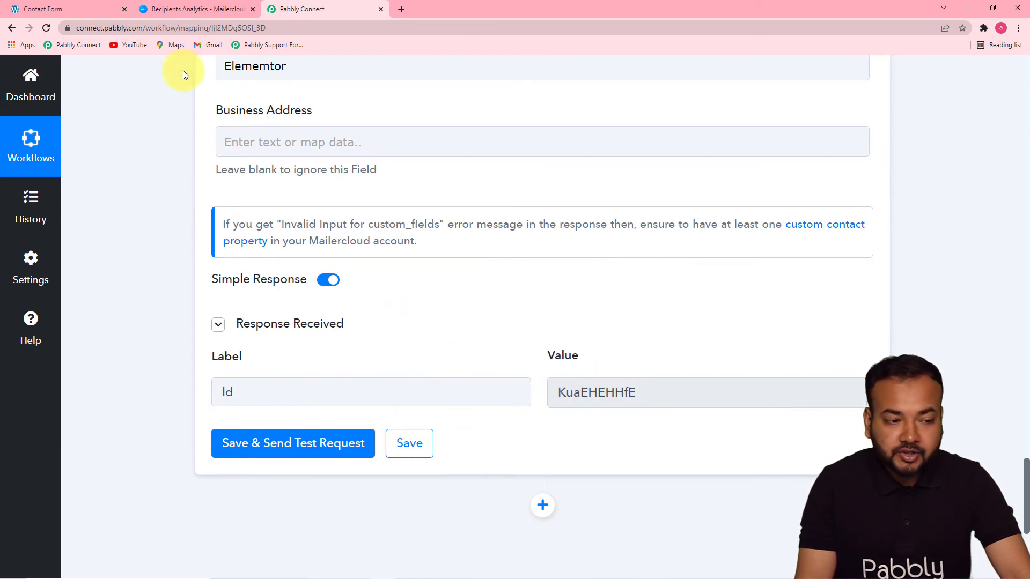
click(184, 14)
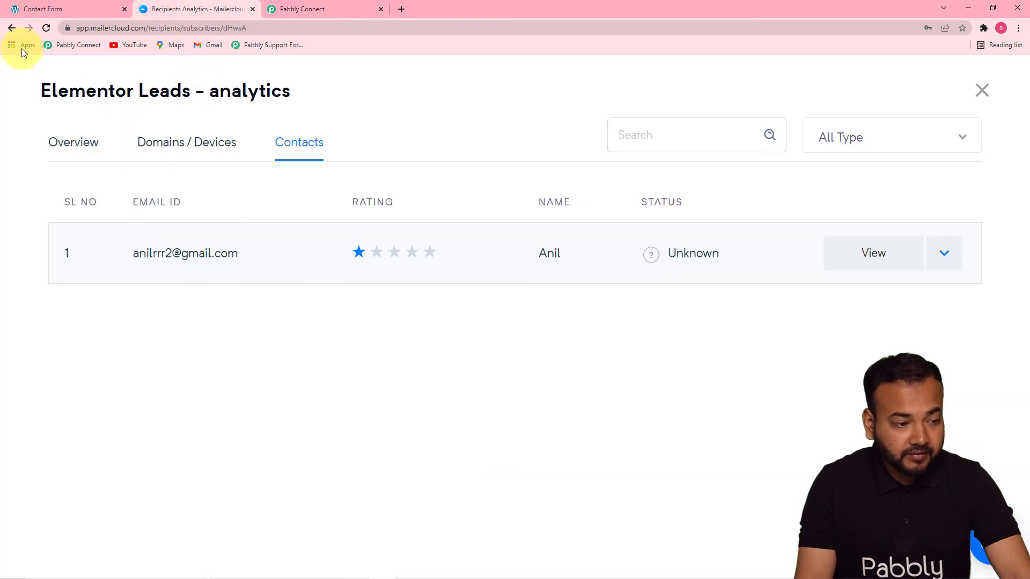
- Reload Elementor Leads contacts and view the test contact's profile with last name and phone
click(46, 29)
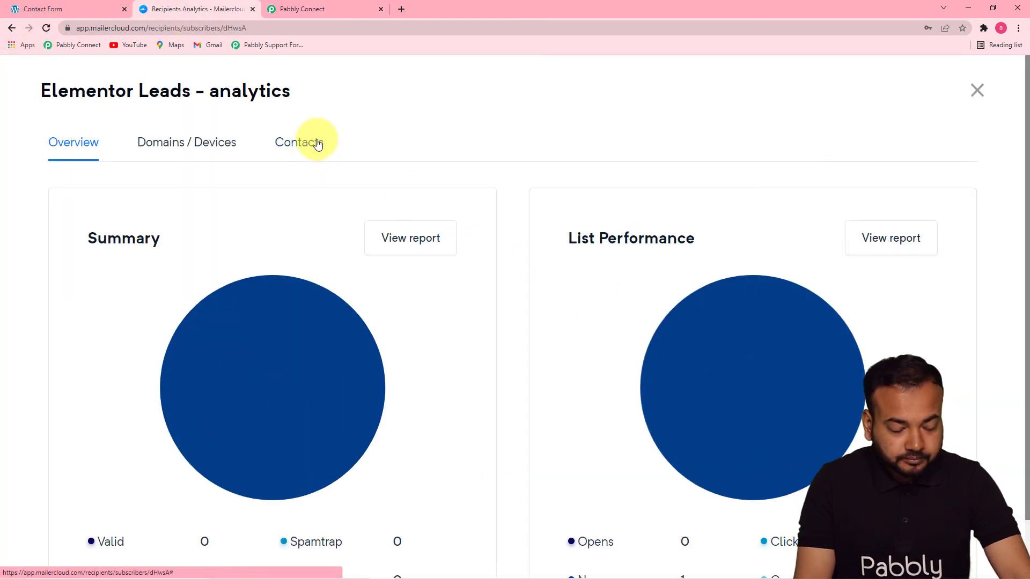
click(301, 154)
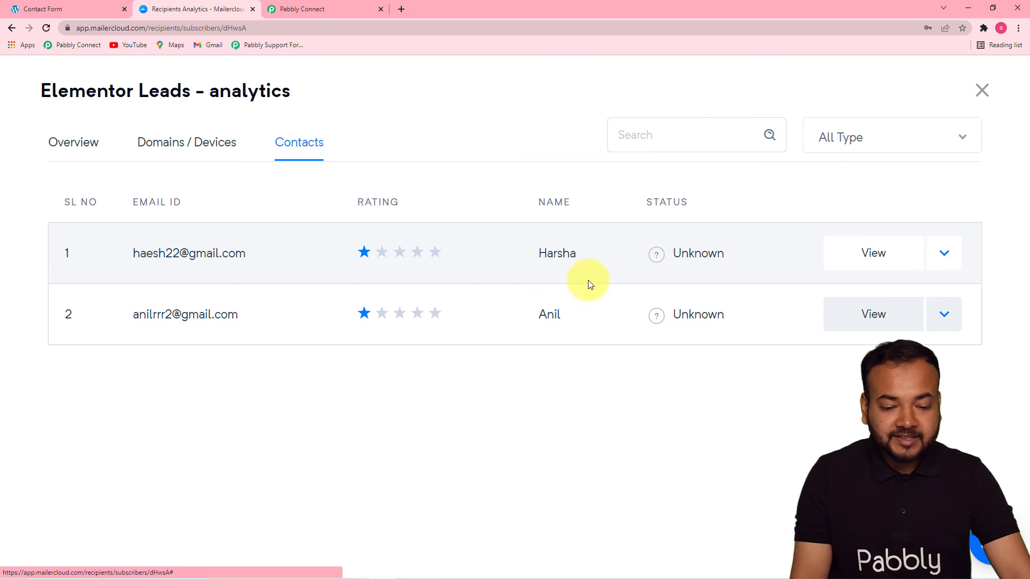
click(853, 253)
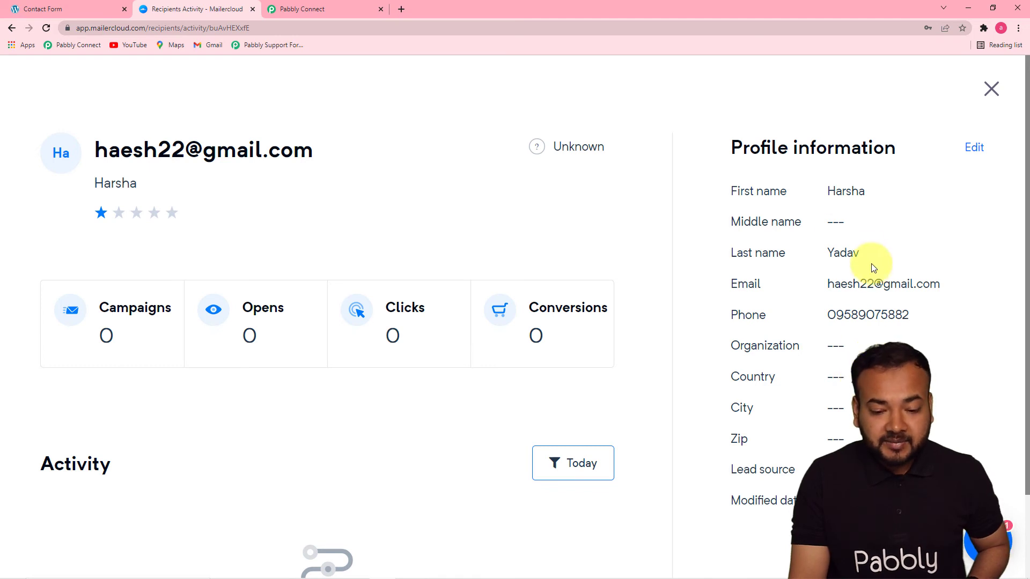
click(989, 89)
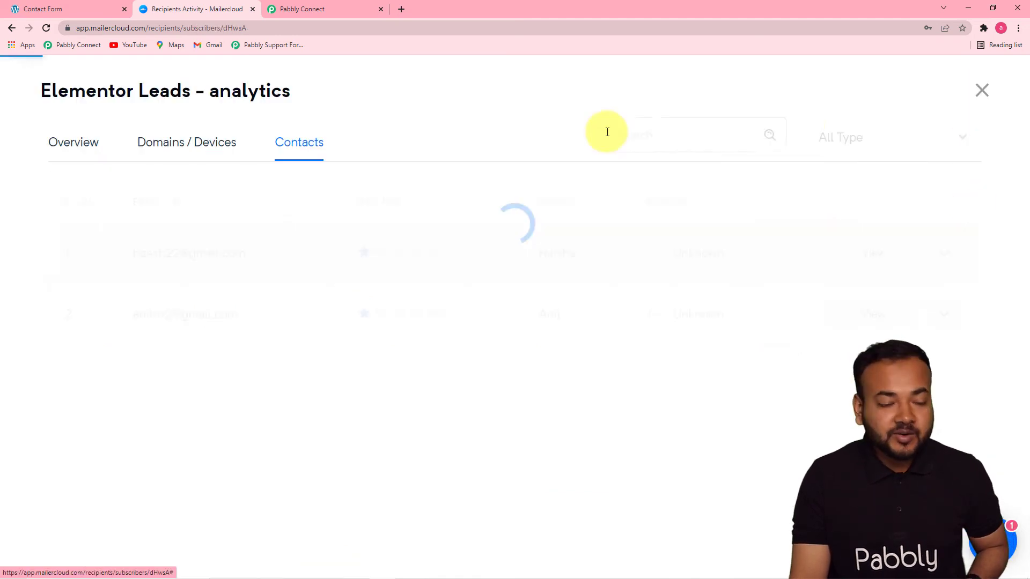
click(300, 8)
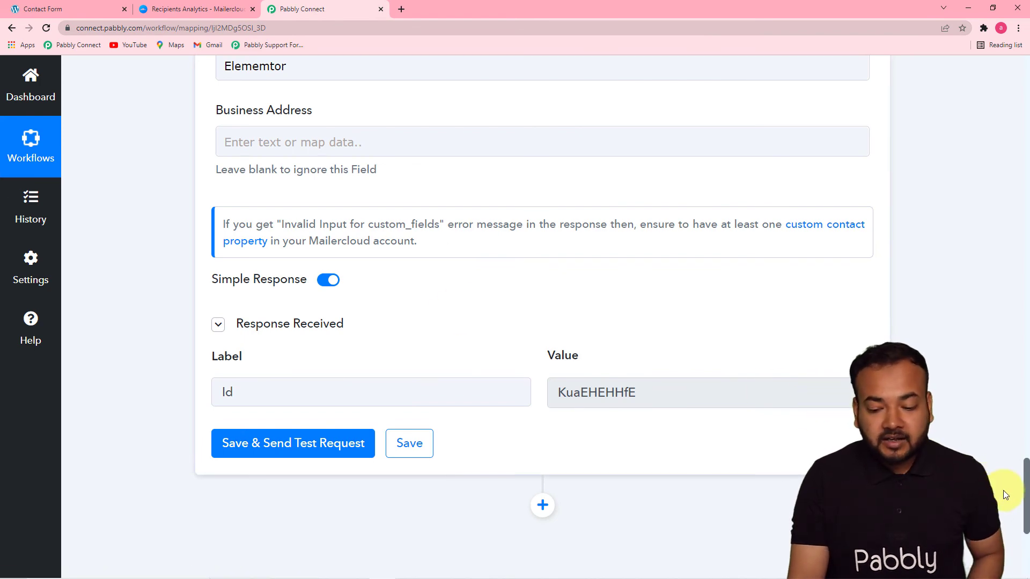
- Review the mapped fields: Phone comes from Mobile Number, and Country, City, State and Zip stay empty
drag(1025, 491, 1022, 372)
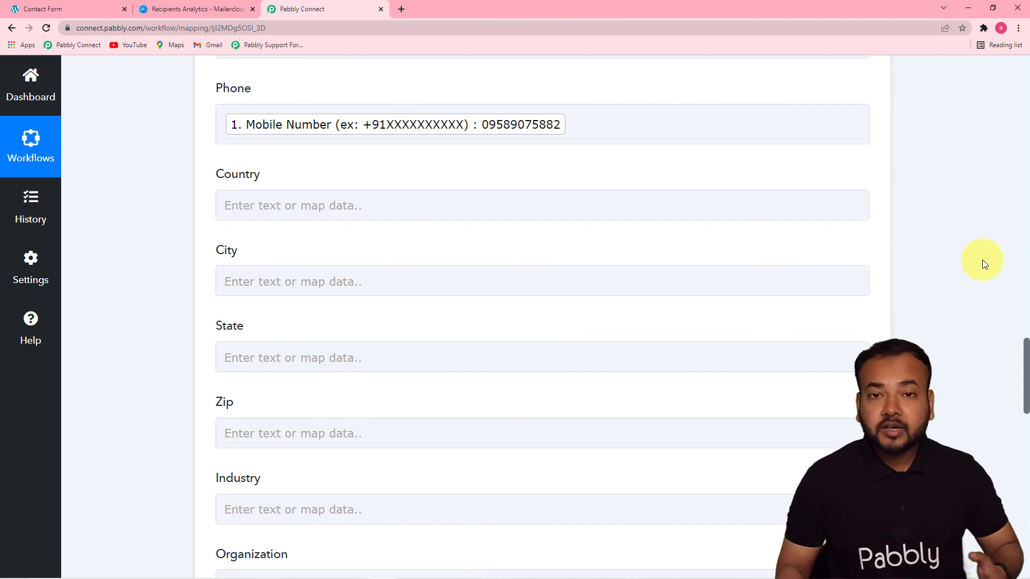
click(104, 10)
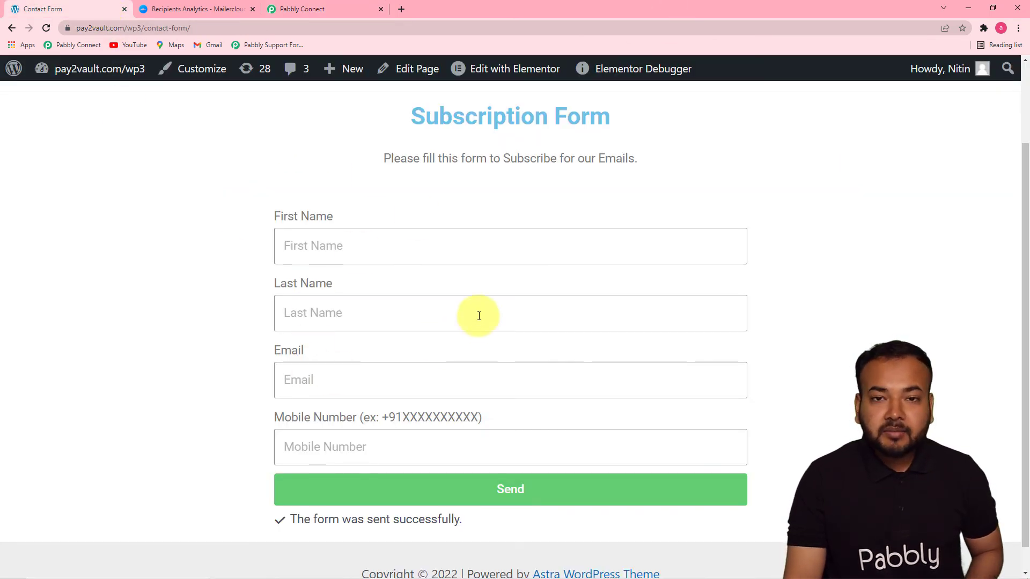
- Submit the form with a second test contact's autofilled first name, last name, email and mobile number
click(449, 244)
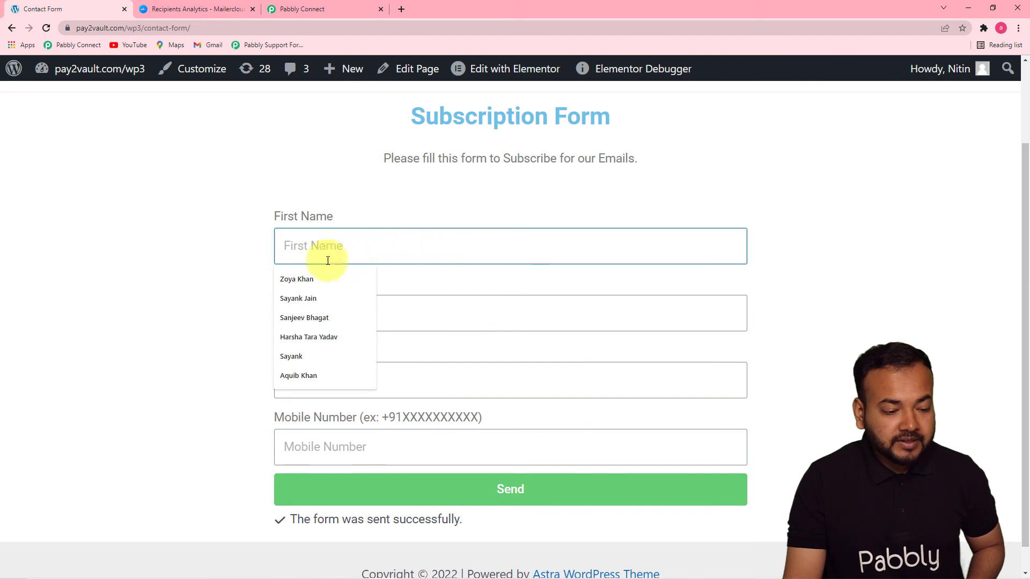
click(295, 356)
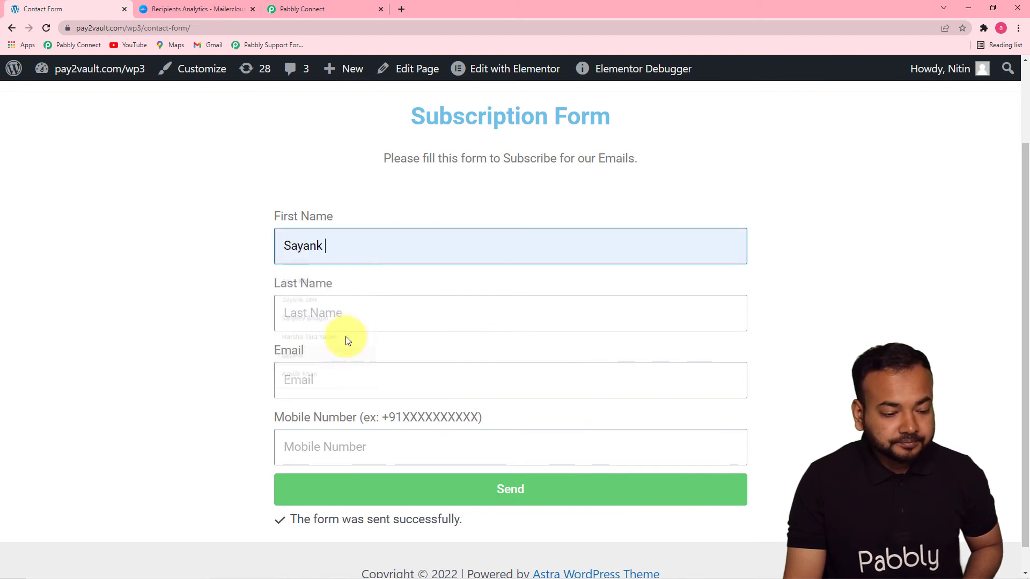
click(348, 313)
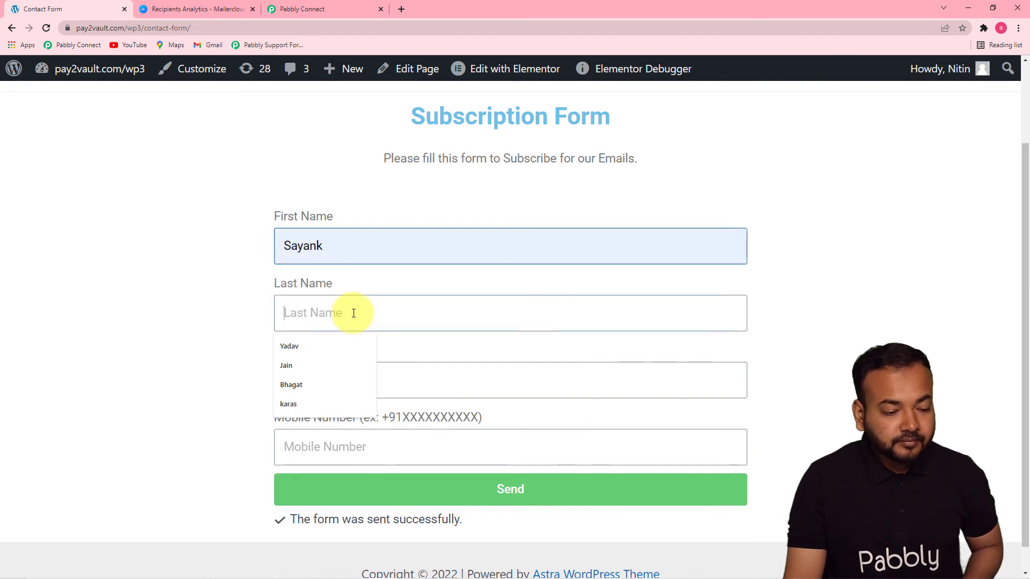
click(322, 368)
click(363, 379)
click(314, 434)
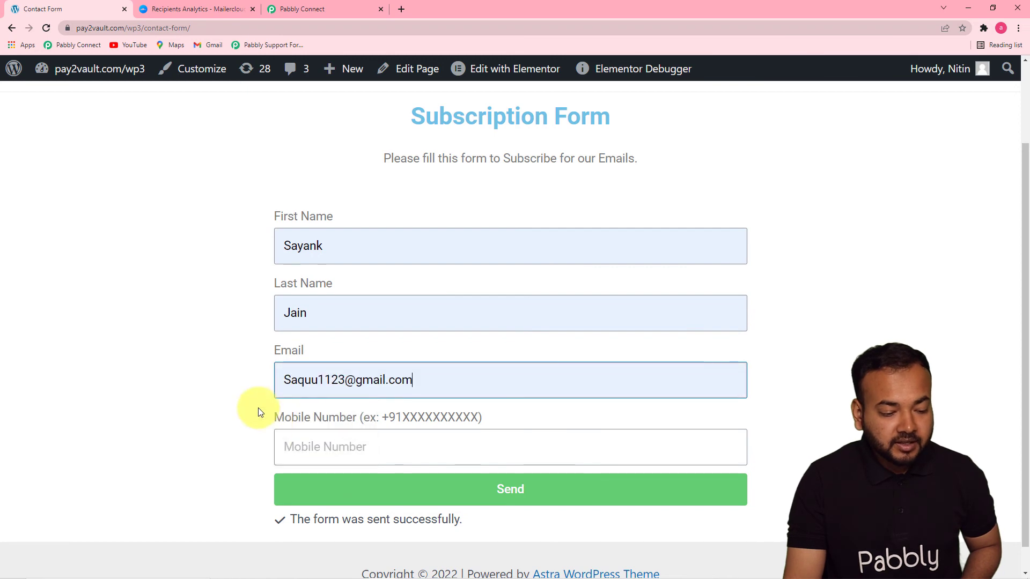
click(332, 445)
click(323, 479)
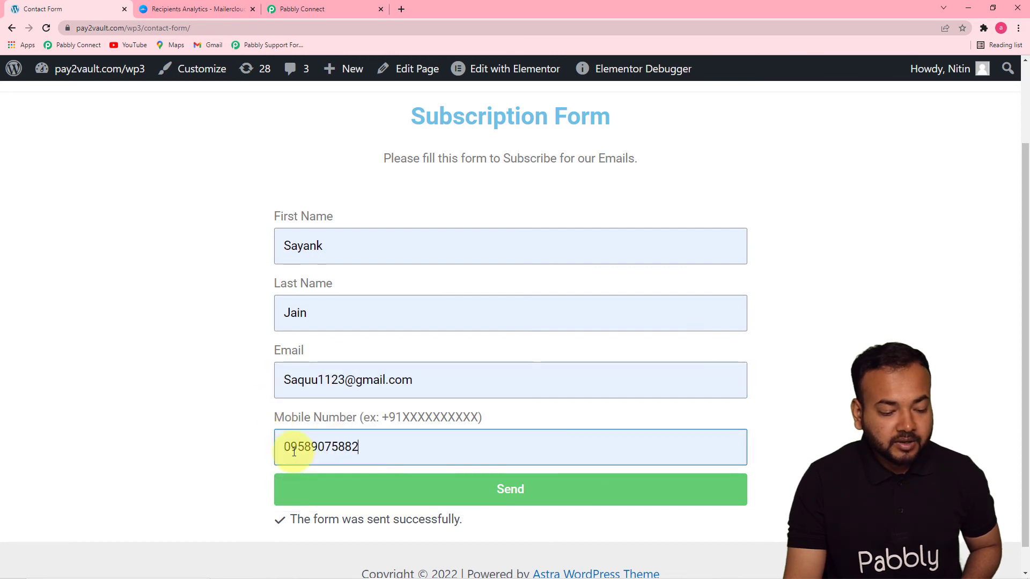
click(306, 494)
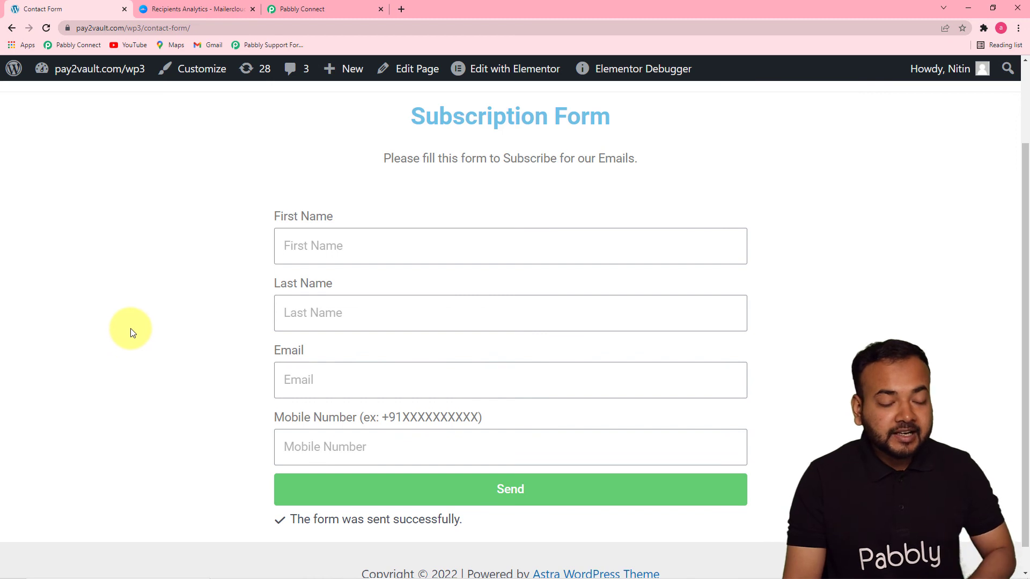
click(182, 9)
- Reload Elementor Leads contacts to confirm a third contact, the new submission, appears at the top
click(42, 30)
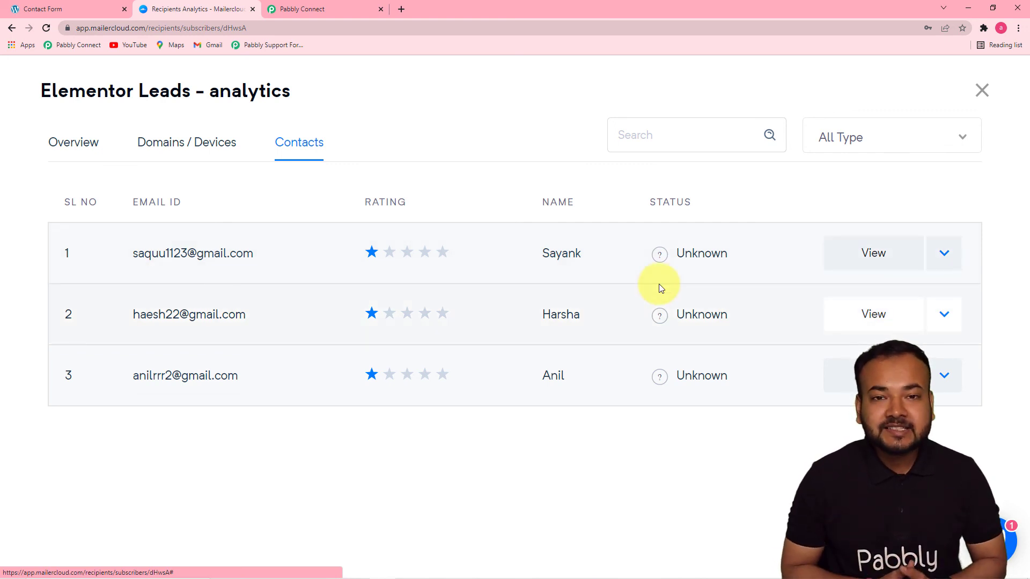
click(284, 8)
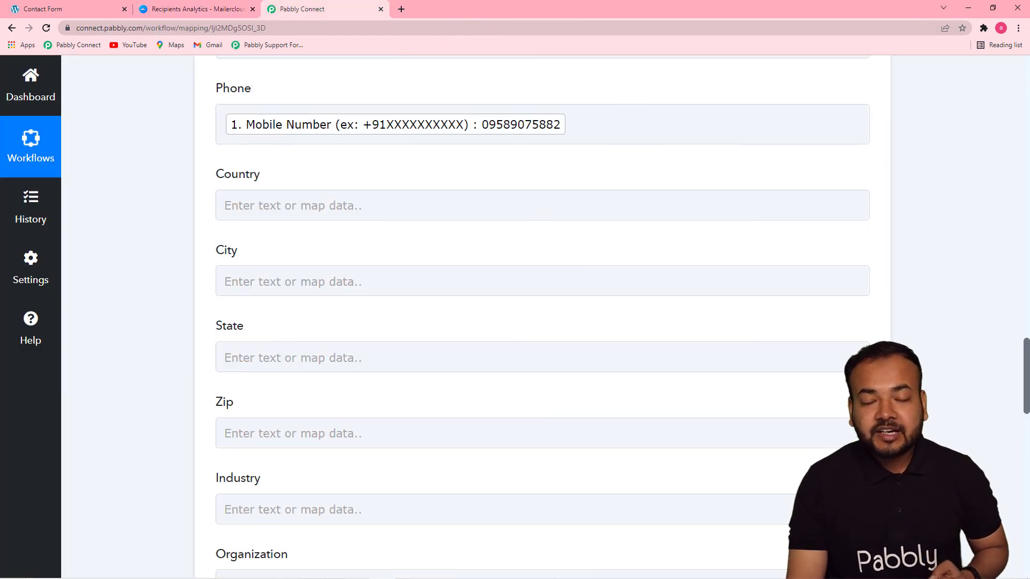